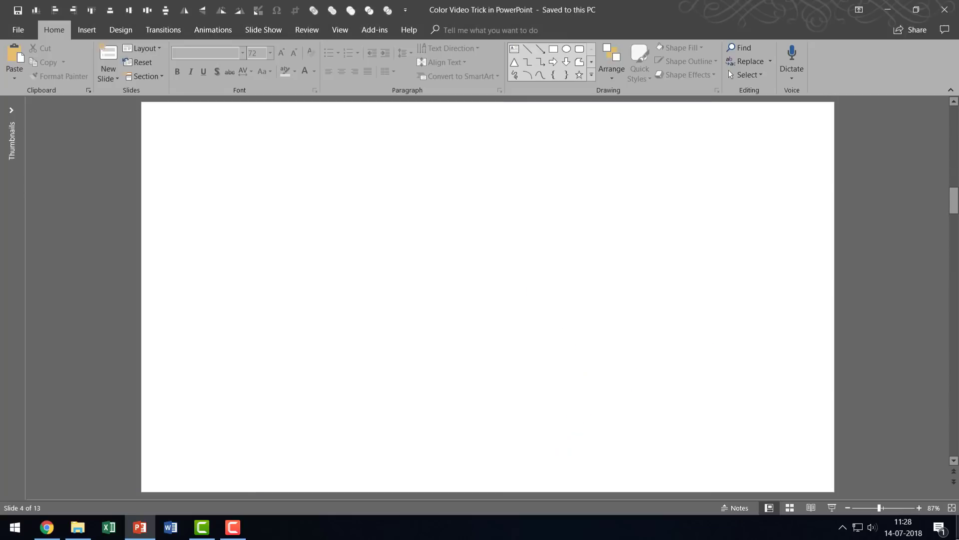
Step: Switch to the browser showing the Pixabay bullfinch video page
{"action": "left_click", "coordinate": [50, 525]}
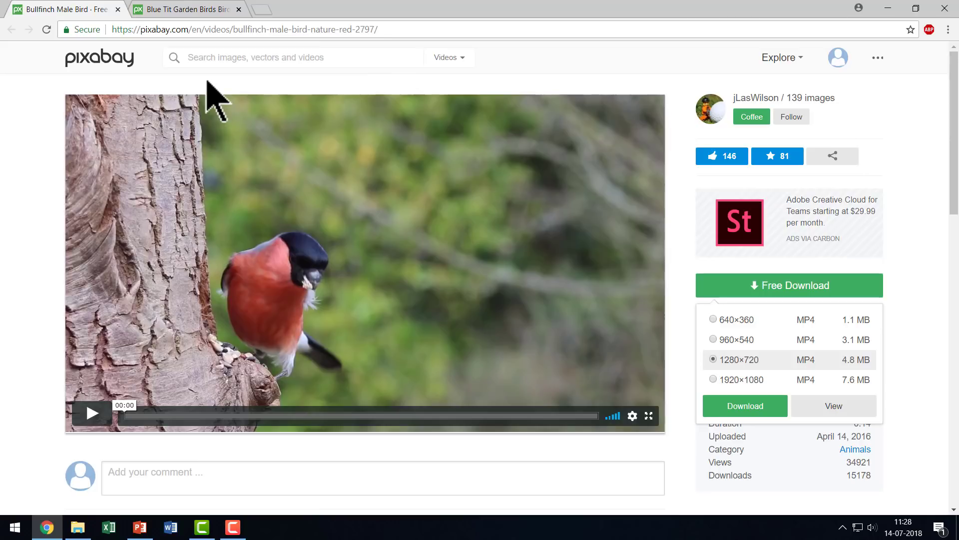
Step: Check Pixabay's search-type dropdown and glance at the Blue Tit video page
{"action": "left_click", "coordinate": [460, 58]}
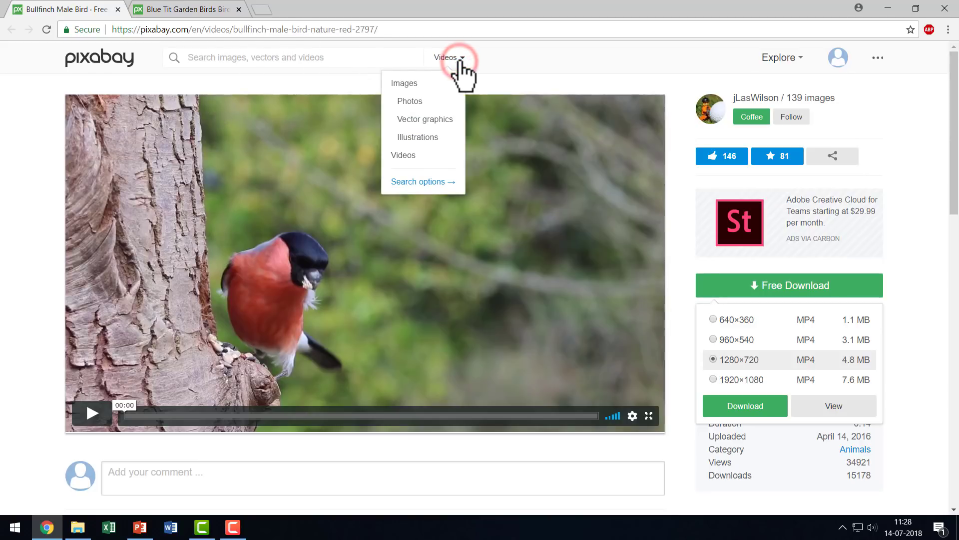
{"action": "left_click", "coordinate": [553, 66]}
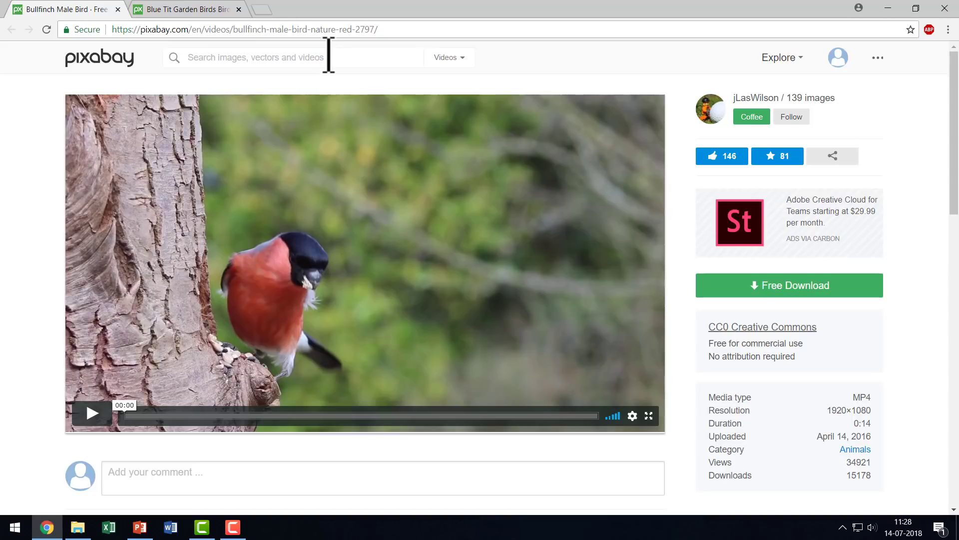
{"action": "left_click", "coordinate": [198, 11]}
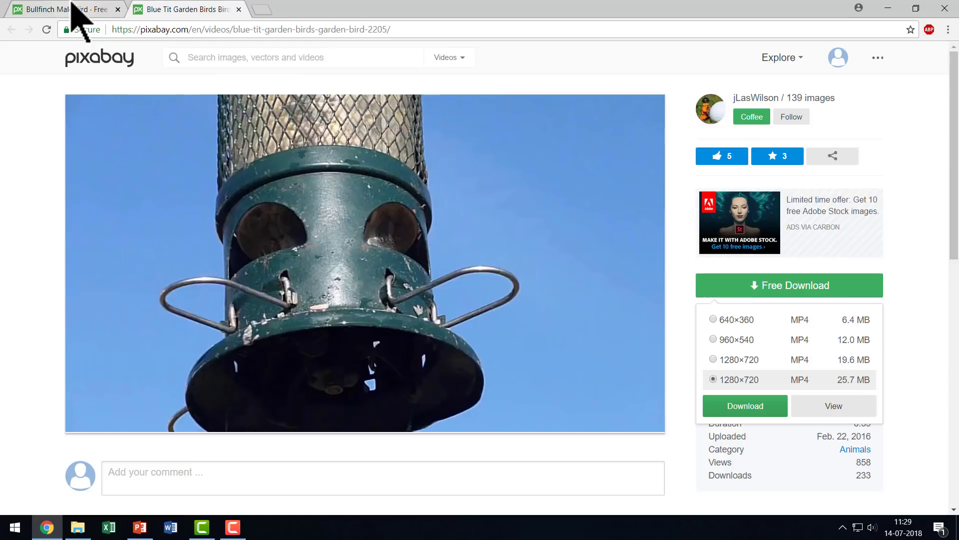
Step: Review the bullfinch video's download sizes (1280×720 MP4, 4.8 MB), then return to PowerPoint
{"action": "left_click", "coordinate": [54, 9]}
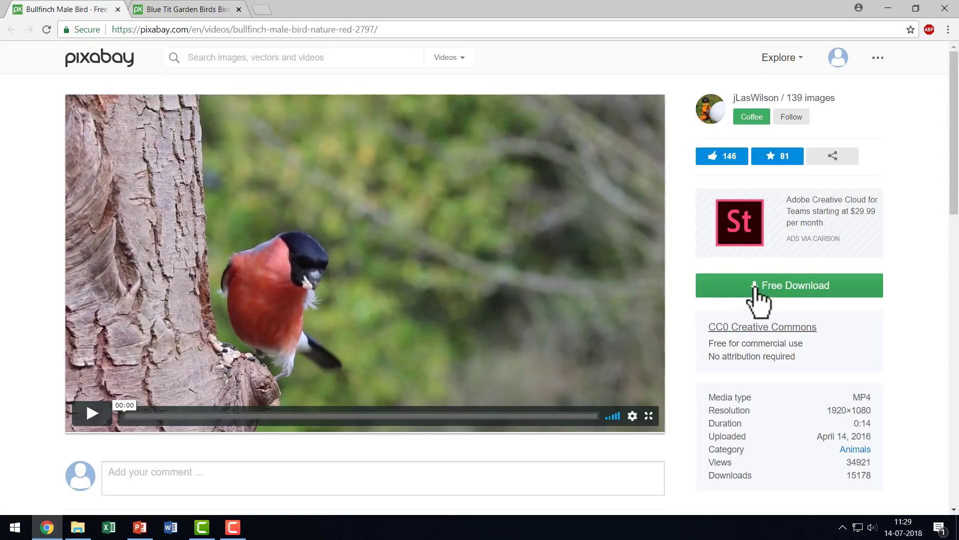
{"action": "left_click", "coordinate": [773, 283]}
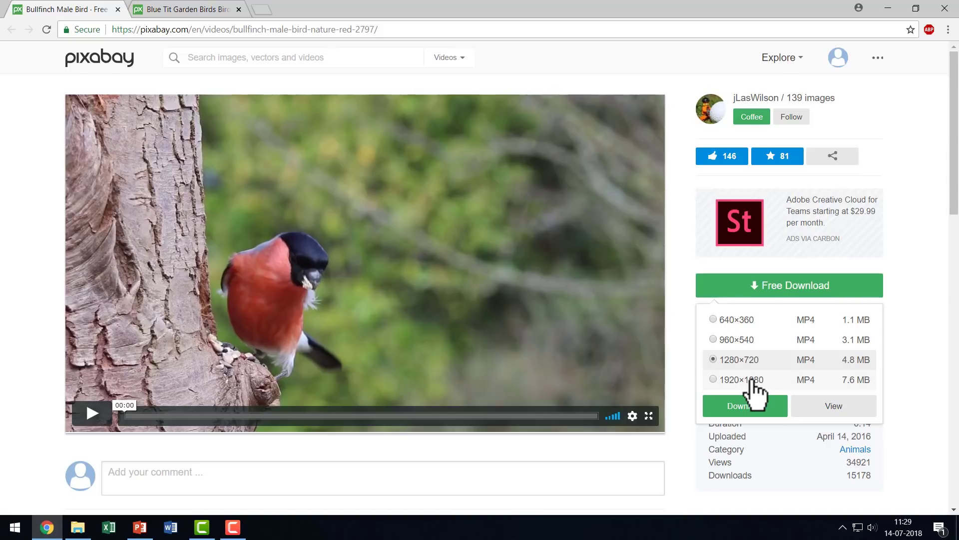
{"action": "left_click", "coordinate": [140, 527]}
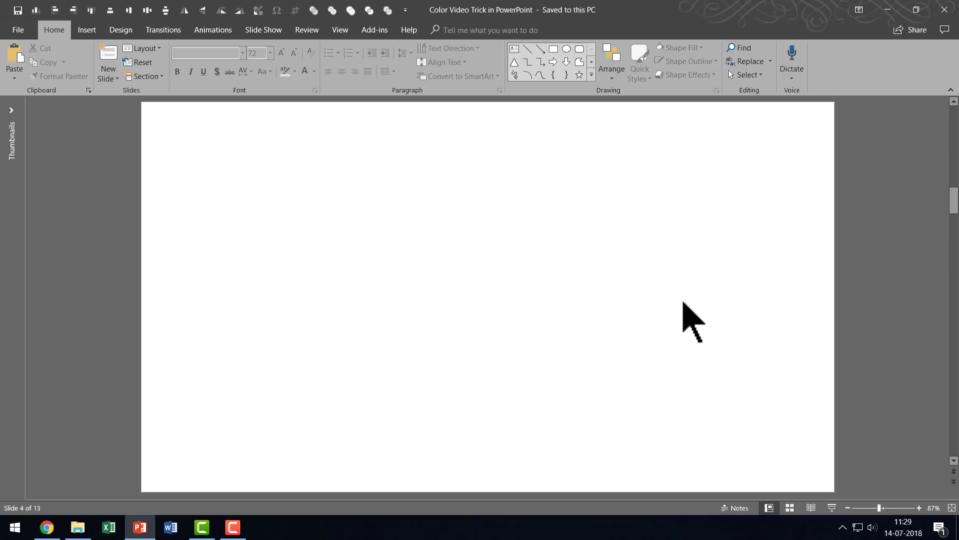
Step: Copy the Bullfinch - 2797 video from the Downloads folder and return to PowerPoint
{"action": "left_click", "coordinate": [75, 528]}
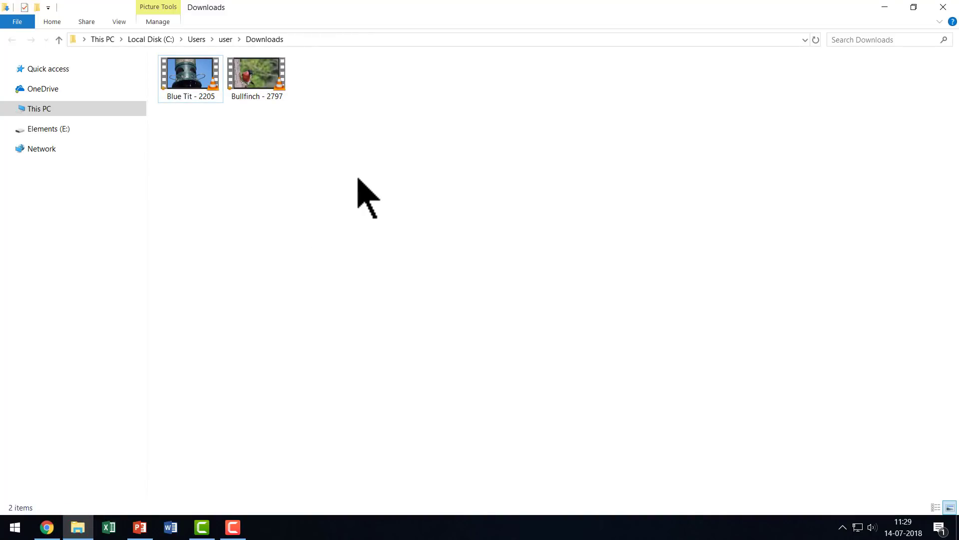
{"action": "left_click", "coordinate": [249, 80]}
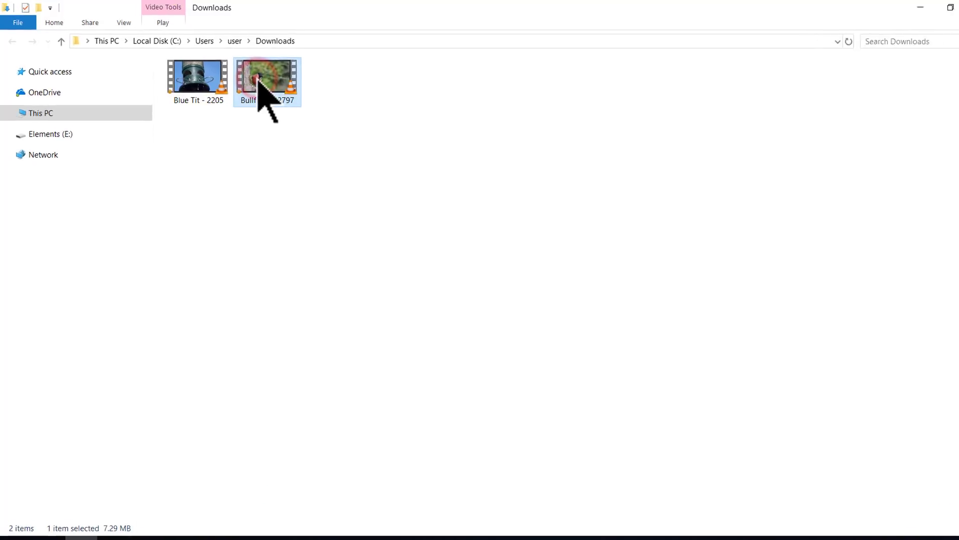
{"action": "right_click", "coordinate": [257, 79]}
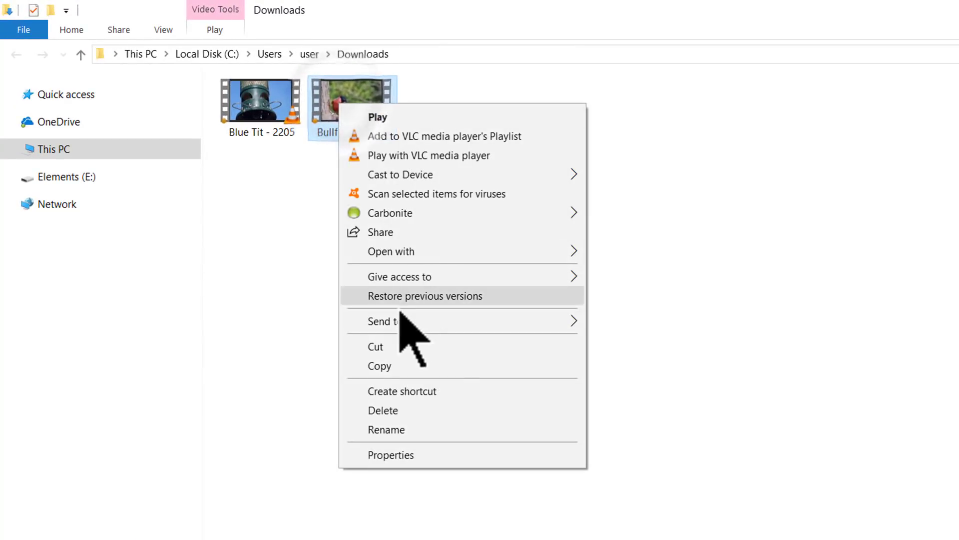
{"action": "left_click", "coordinate": [381, 366]}
{"action": "left_click", "coordinate": [140, 527]}
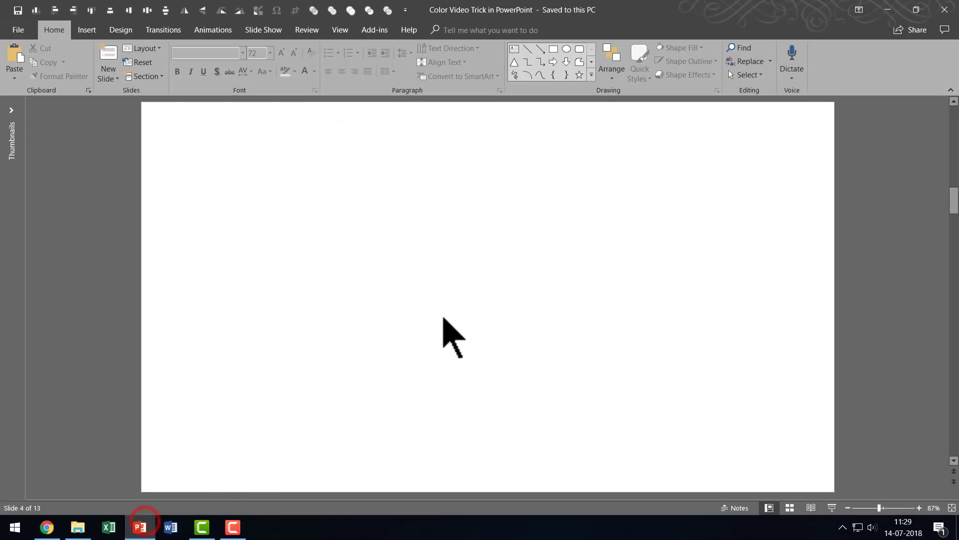
Step: Paste the bullfinch video onto slide 4, align it to the slide edges, and start the slide show
{"action": "right_click", "coordinate": [476, 272]}
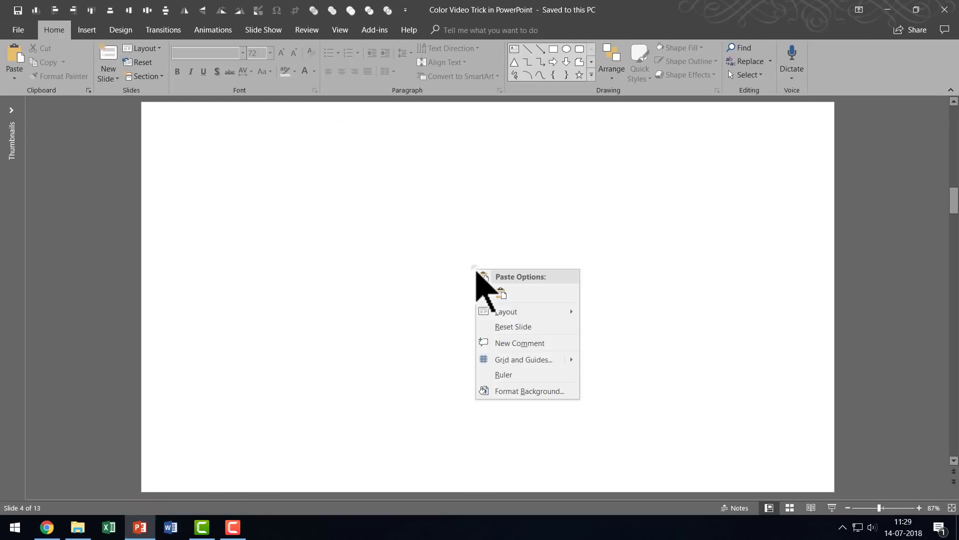
{"action": "left_click", "coordinate": [498, 291]}
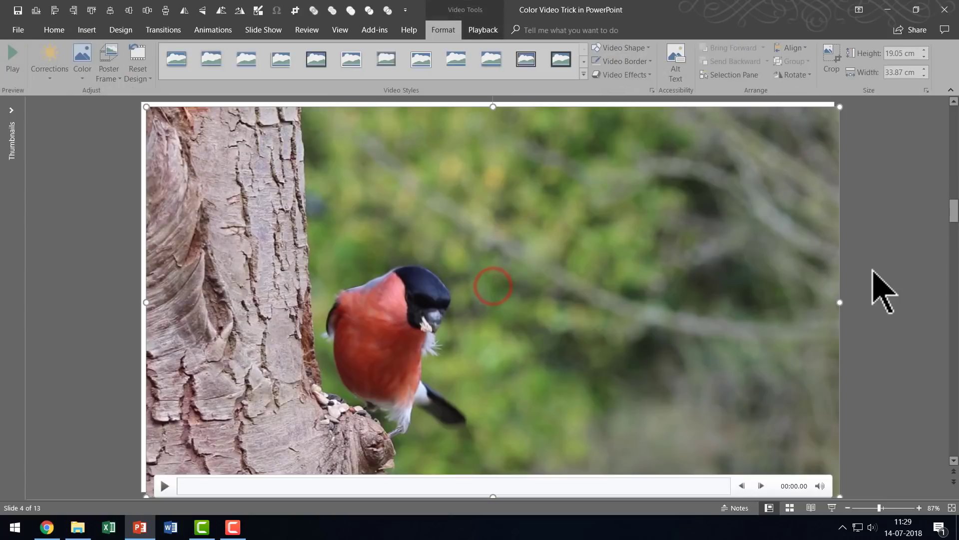
{"action": "left_click_drag", "start_coordinate": [393, 212], "coordinate": [390, 206]}
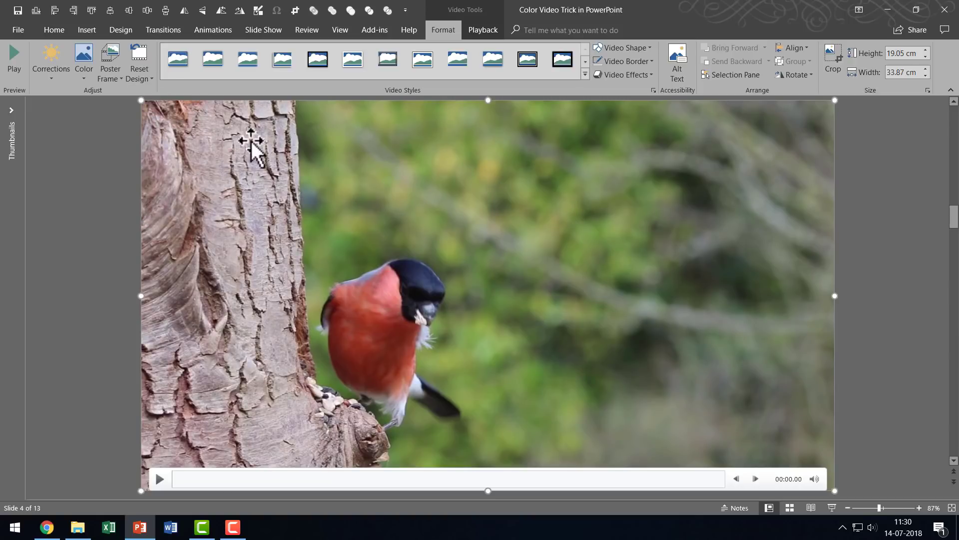
{"action": "left_click", "coordinate": [831, 507]}
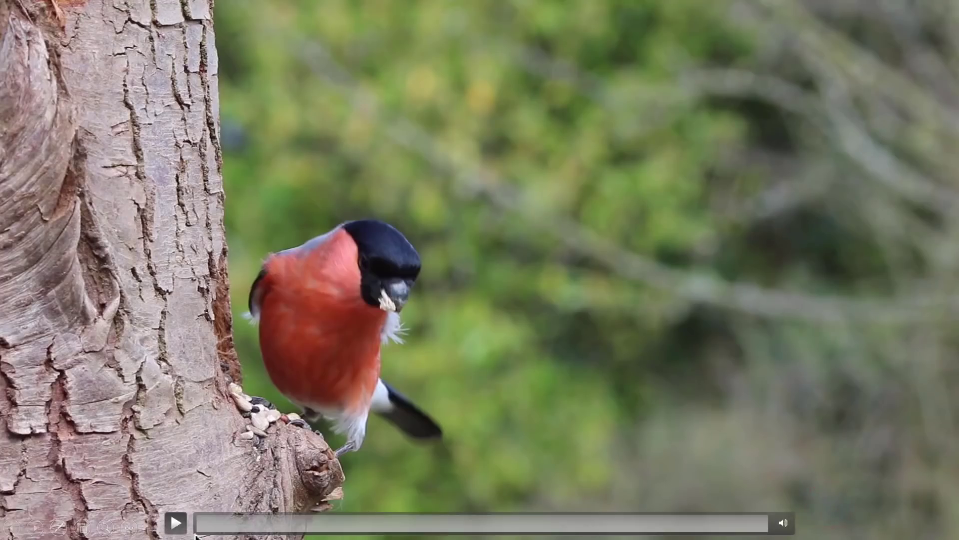
Step: Play the bullfinch video in the slide show, rewind it to the start, then exit
{"action": "left_click", "coordinate": [176, 523]}
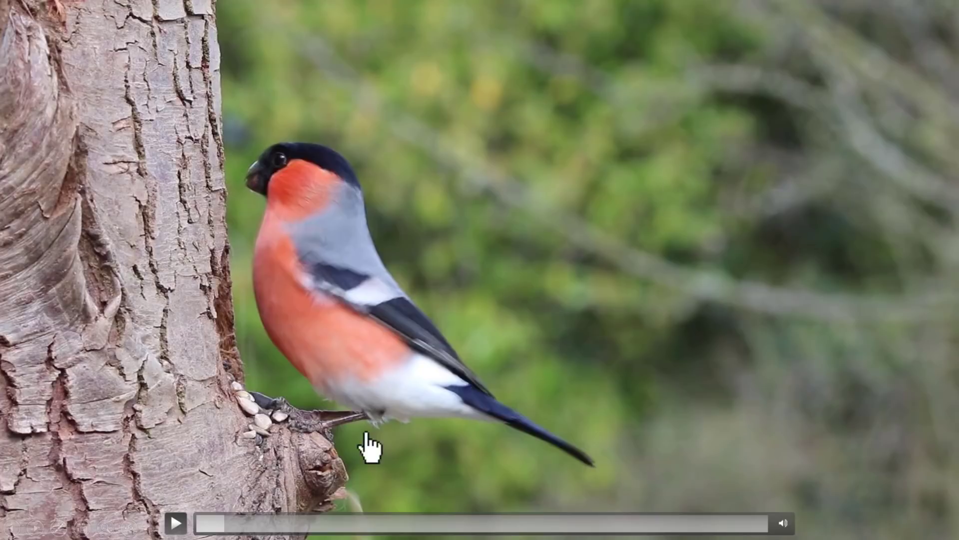
{"action": "left_click_drag", "start_coordinate": [221, 523], "coordinate": [197, 523]}
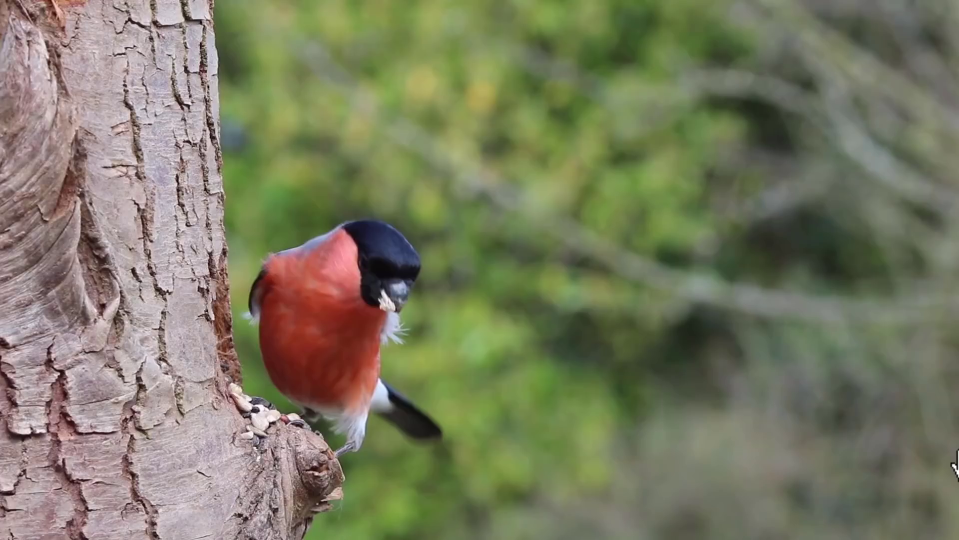
{"action": "key", "text": "Escape"}
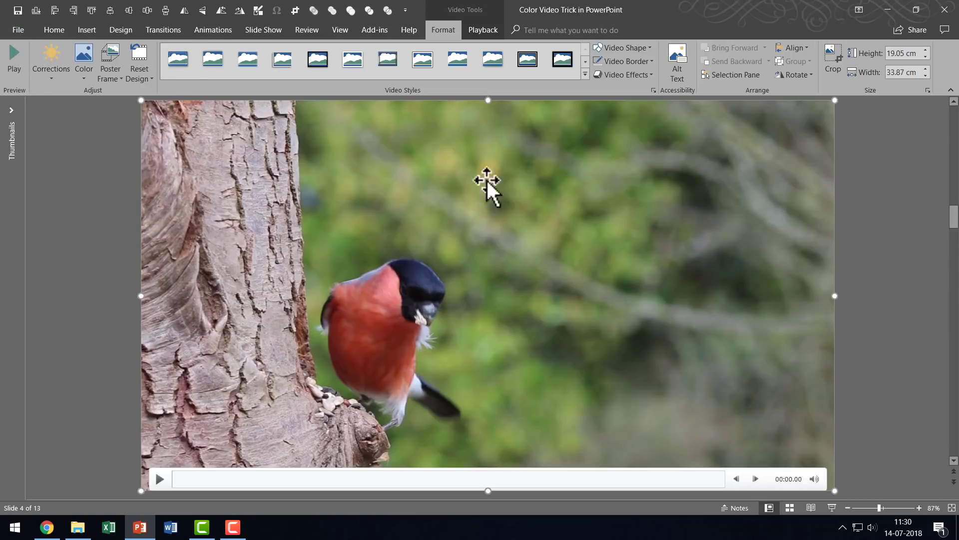
Step: Add slide 5 and paste the bullfinch frame as a full-slide picture (19.05 × 33.87 cm)
{"action": "left_click", "coordinate": [18, 31]}
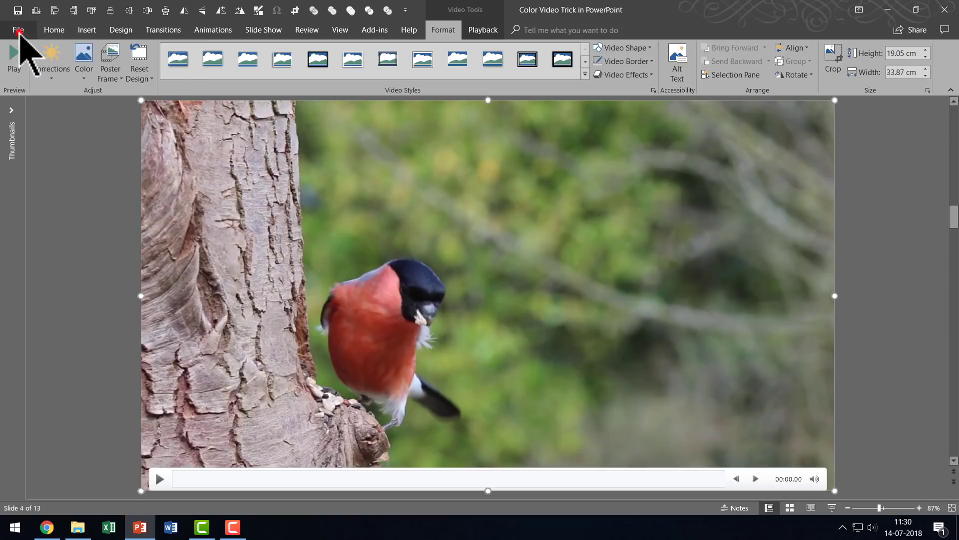
{"action": "left_click", "coordinate": [22, 23]}
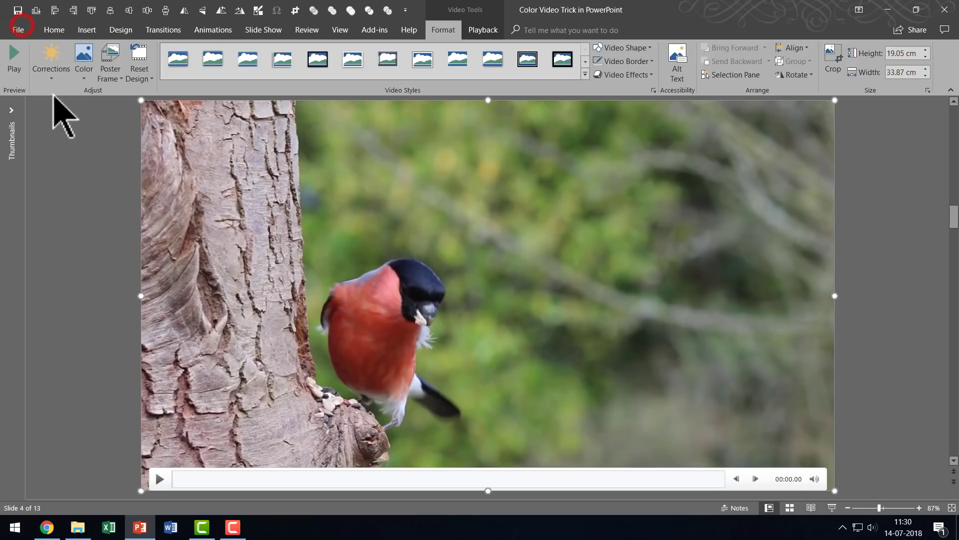
{"action": "left_click", "coordinate": [53, 30]}
{"action": "left_click", "coordinate": [111, 57]}
{"action": "right_click", "coordinate": [446, 260]}
{"action": "left_click", "coordinate": [469, 273]}
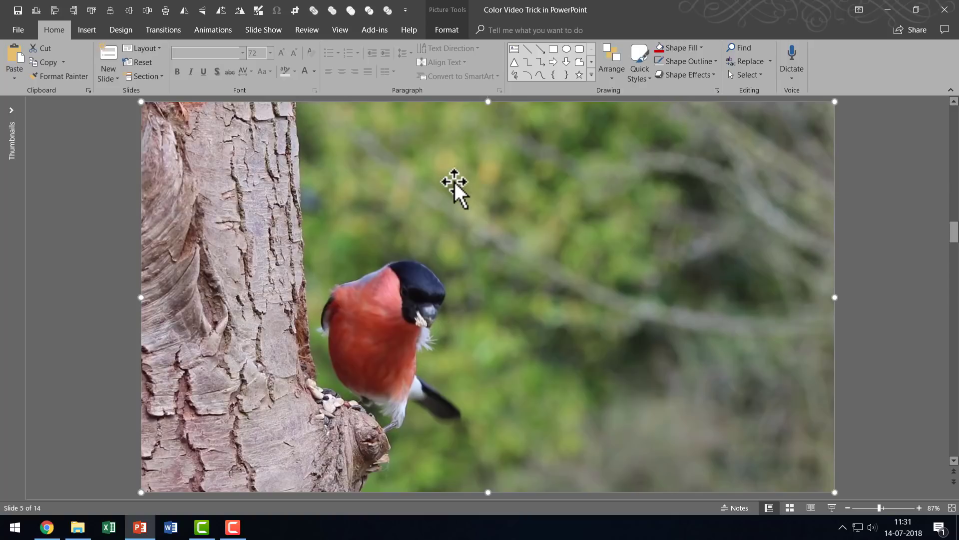
{"action": "left_click", "coordinate": [453, 31]}
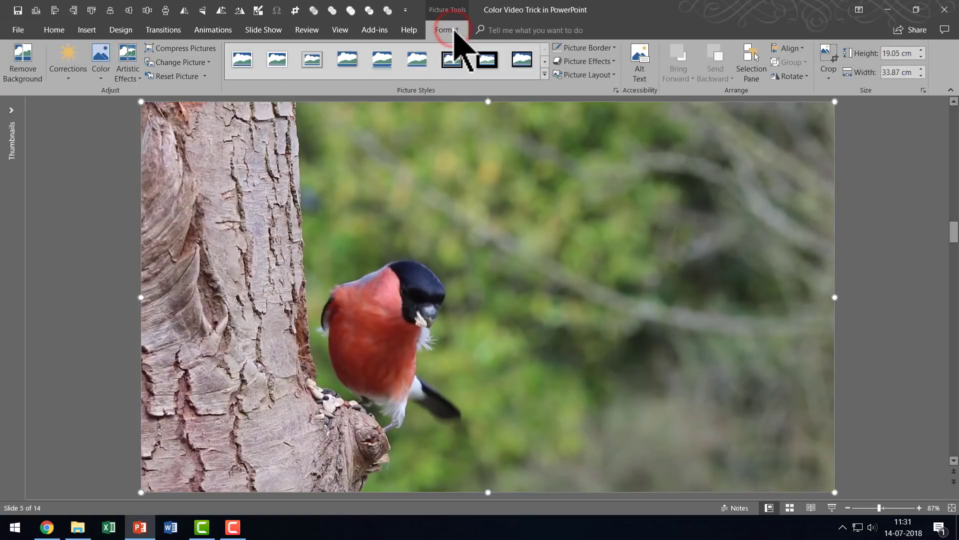
Step: Set the bullfinch picture's colour saturation to 0% so it turns grayscale
{"action": "left_click", "coordinate": [100, 78]}
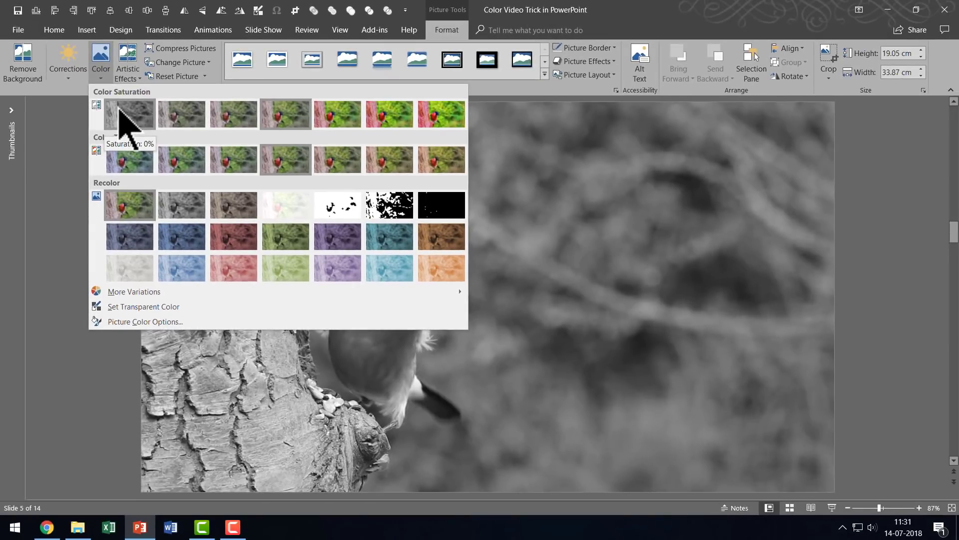
{"action": "left_click", "coordinate": [184, 166]}
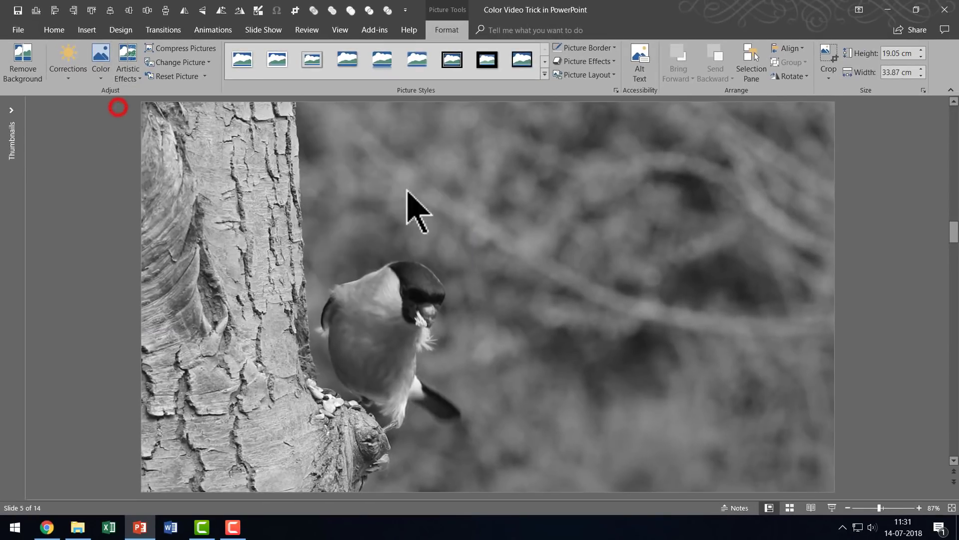
{"action": "left_click", "coordinate": [860, 270]}
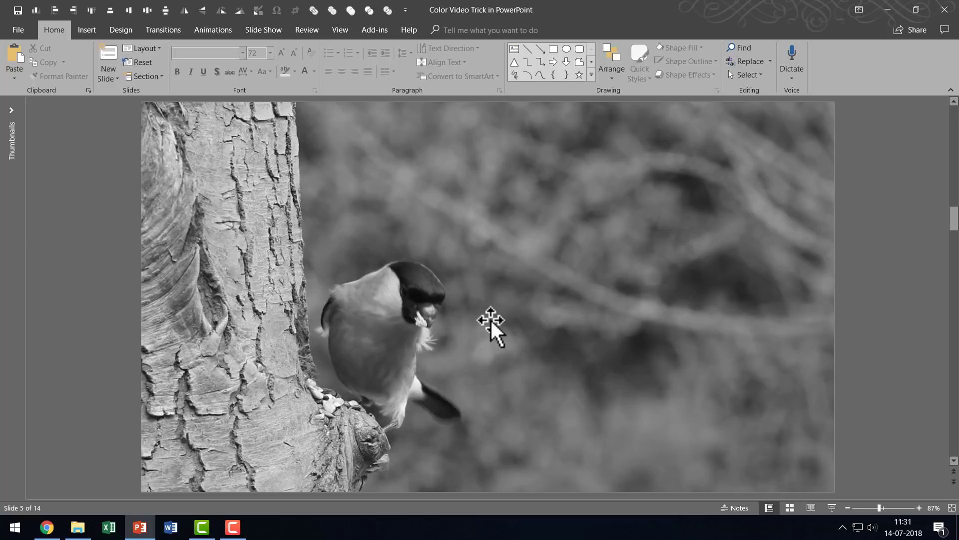
Step: Cut the colour bullfinch video from slide 4 and paste it over the grayscale picture on slide 5
{"action": "scroll", "coordinate": [491, 320], "scroll_direction": "up", "scroll_amount": 1}
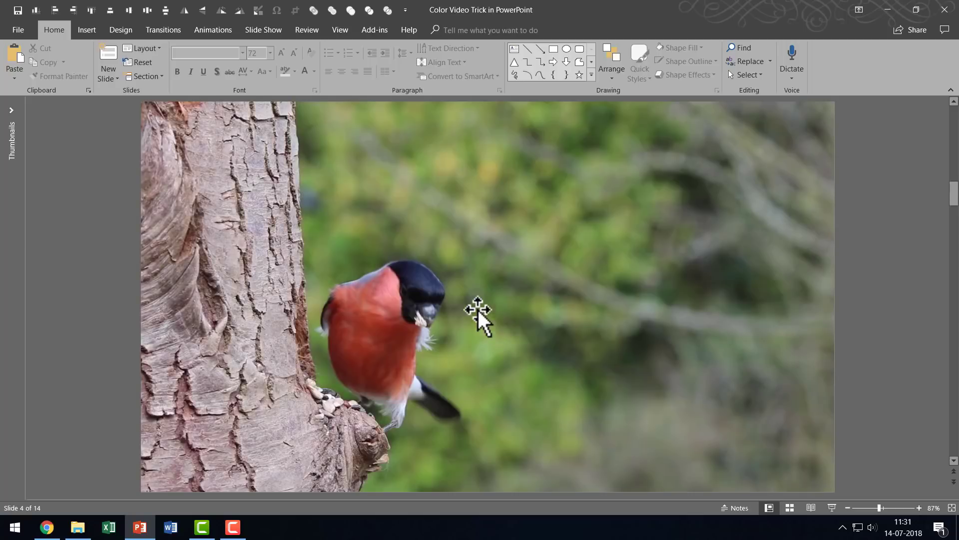
{"action": "left_click", "coordinate": [368, 222]}
{"action": "right_click", "coordinate": [369, 223]}
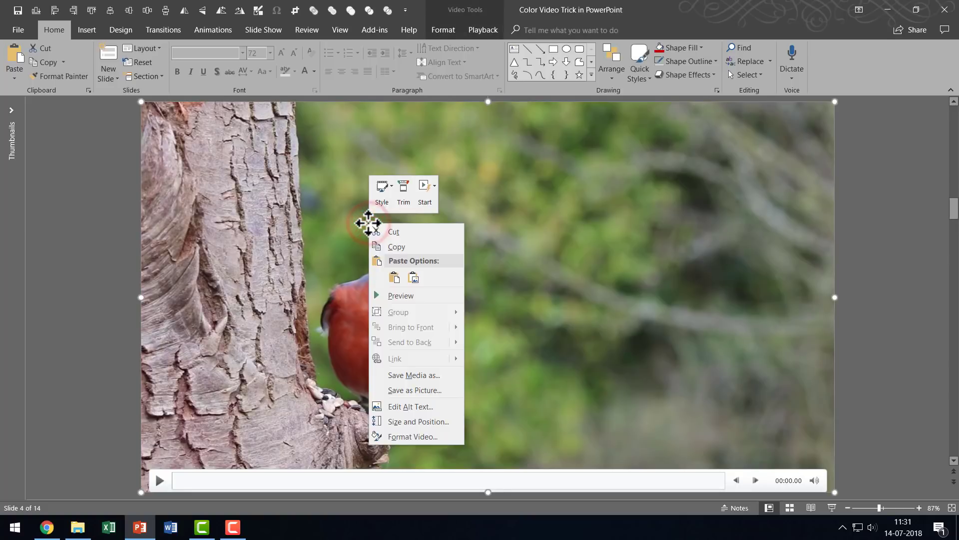
{"action": "left_click", "coordinate": [397, 231]}
{"action": "scroll", "coordinate": [539, 238], "scroll_direction": "down", "scroll_amount": 1}
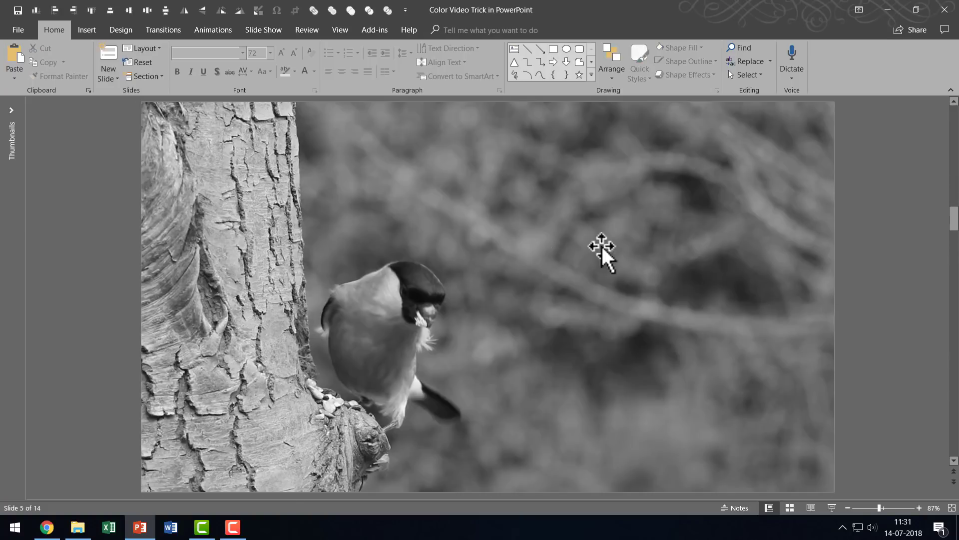
{"action": "right_click", "coordinate": [776, 225]}
{"action": "left_click", "coordinate": [799, 248]}
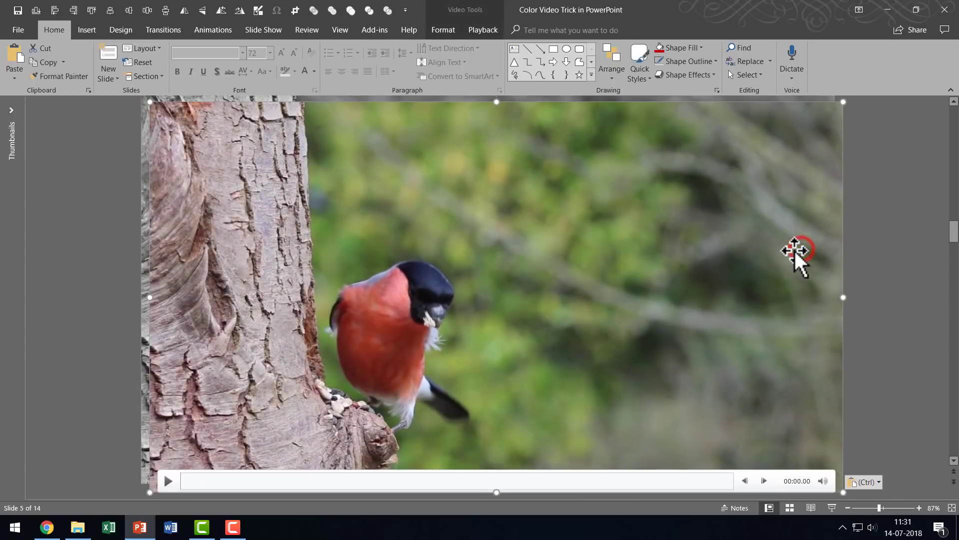
{"action": "left_click_drag", "start_coordinate": [786, 200], "coordinate": [782, 190]}
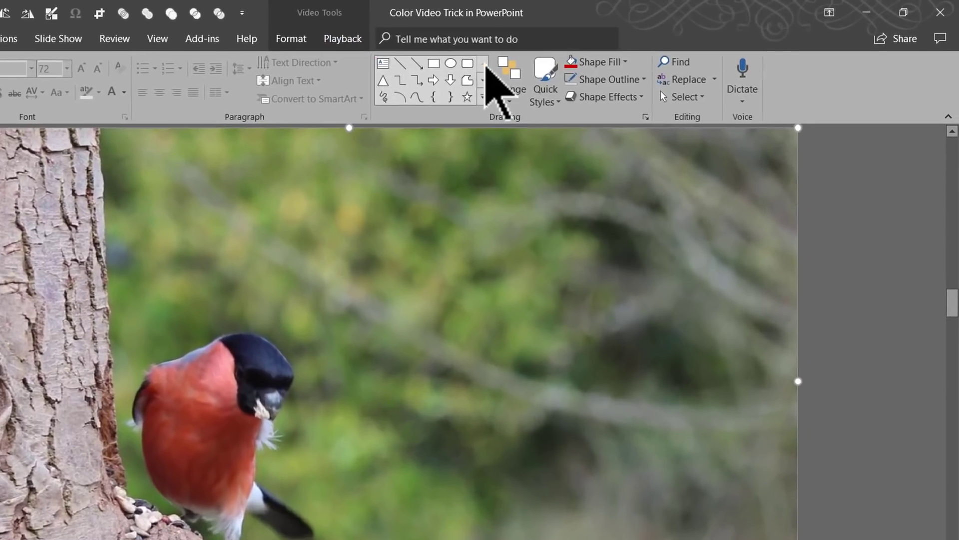
Step: Align the colour video to the slide's top and left edges so it covers the grayscale picture
{"action": "left_click", "coordinate": [510, 78]}
{"action": "left_click", "coordinate": [549, 310]}
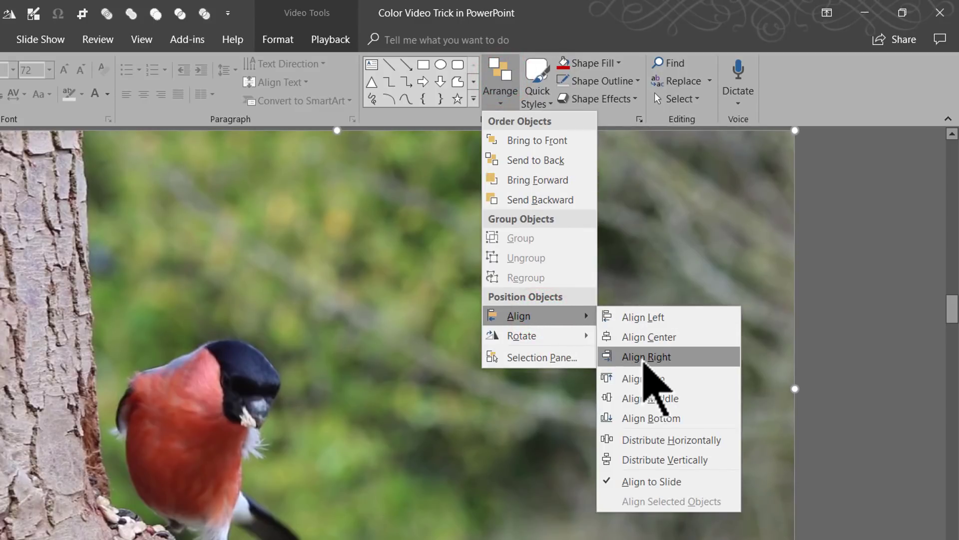
{"action": "left_click", "coordinate": [646, 379]}
{"action": "left_click", "coordinate": [499, 82]}
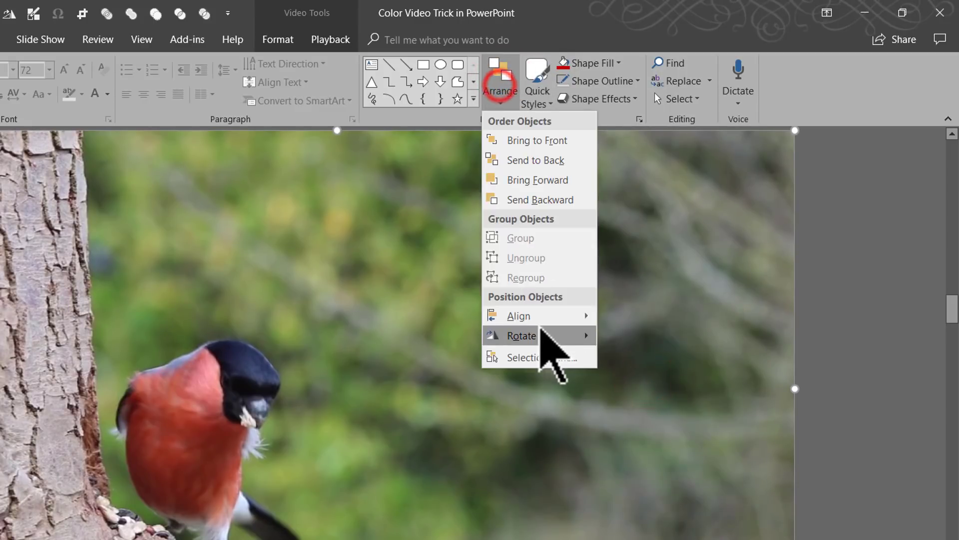
{"action": "left_click", "coordinate": [554, 313]}
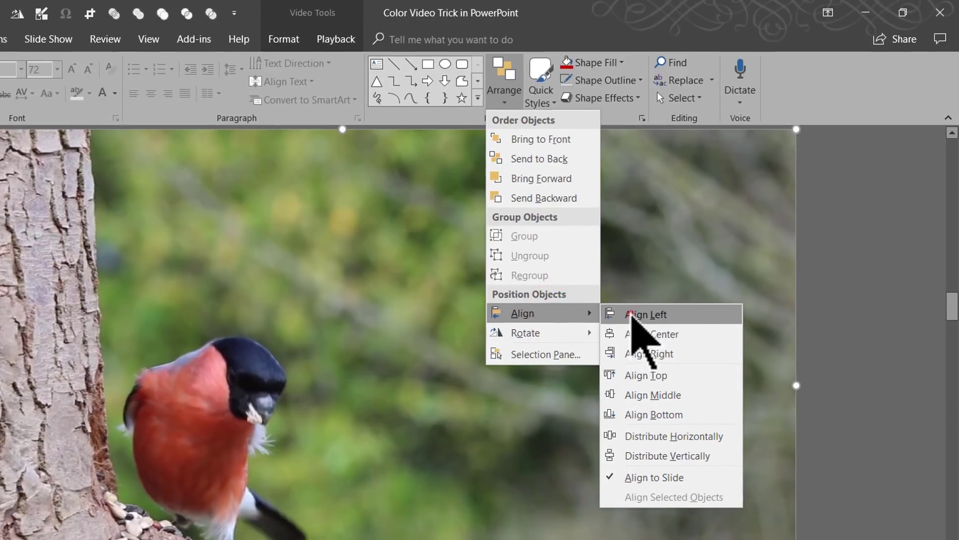
{"action": "left_click", "coordinate": [630, 317]}
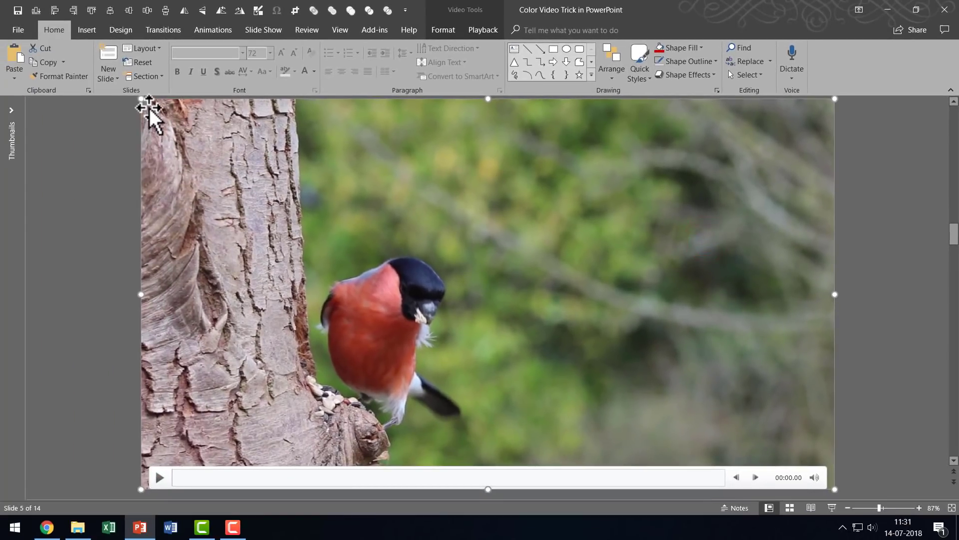
{"action": "left_click", "coordinate": [870, 214]}
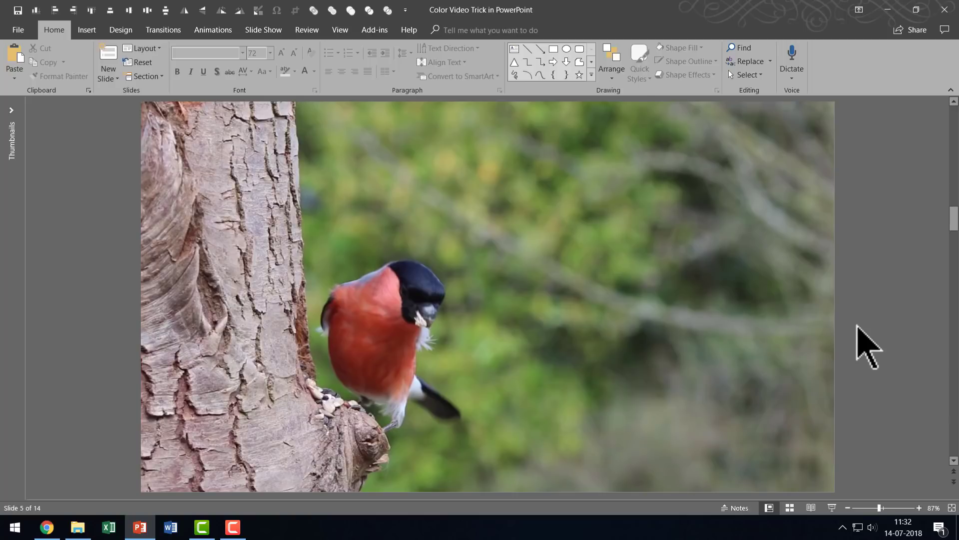
{"action": "key", "text": "alt+a"}
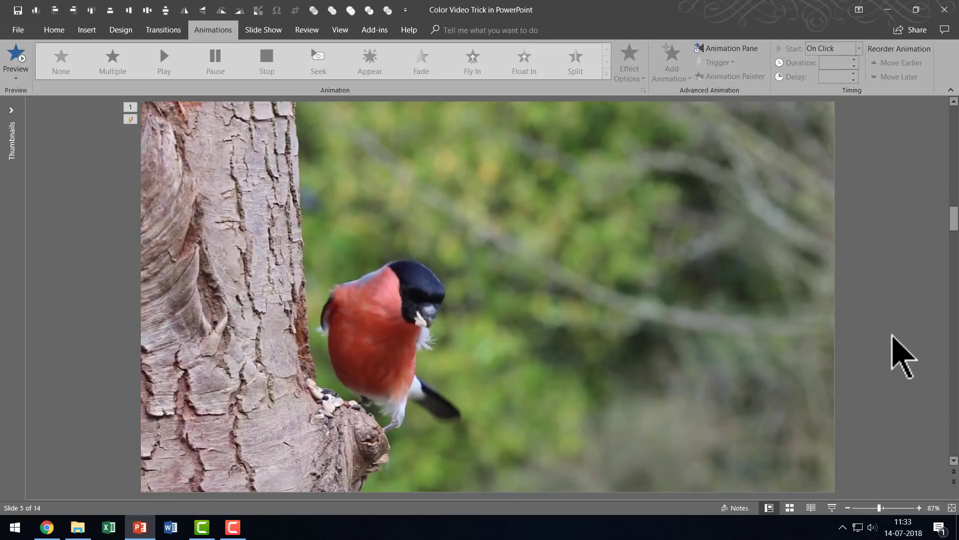
Step: Apply the Fade entrance animation to the colour video
{"action": "mouse_move", "coordinate": [500, 290]}
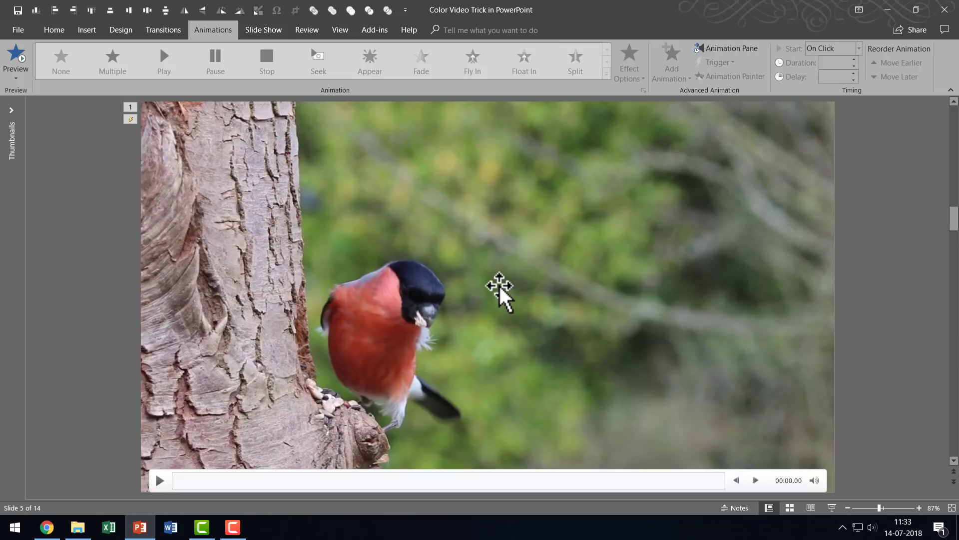
{"action": "left_click", "coordinate": [447, 225]}
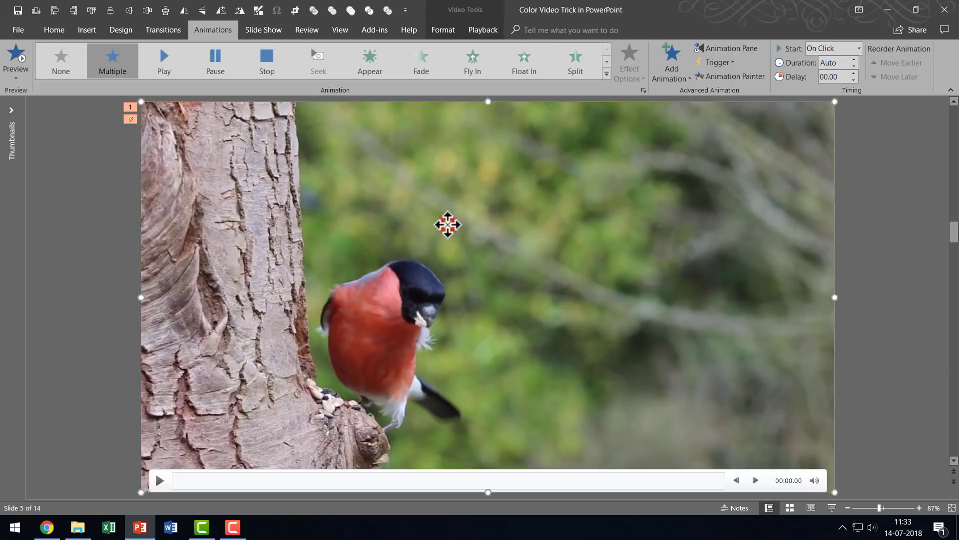
{"action": "left_click", "coordinate": [607, 74]}
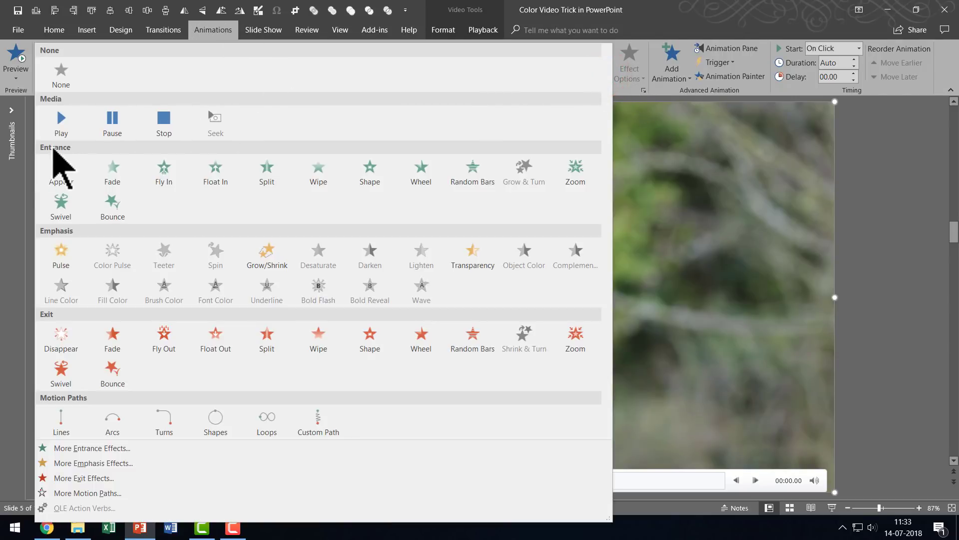
{"action": "left_click", "coordinate": [118, 176]}
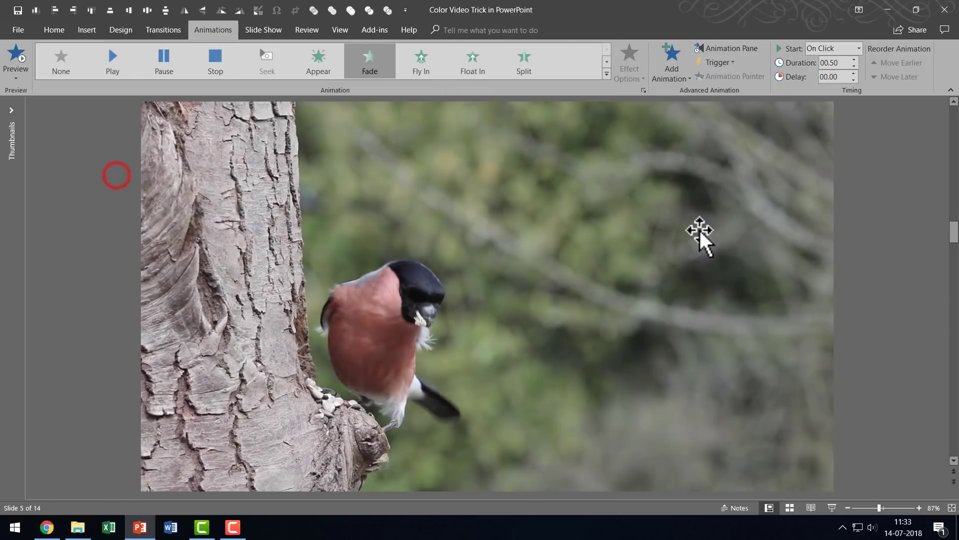
Step: Set the Fade animation's duration to 03.00 seconds
{"action": "double_click", "coordinate": [829, 63]}
{"action": "type", "text": "3"}
{"action": "key", "text": "Return"}
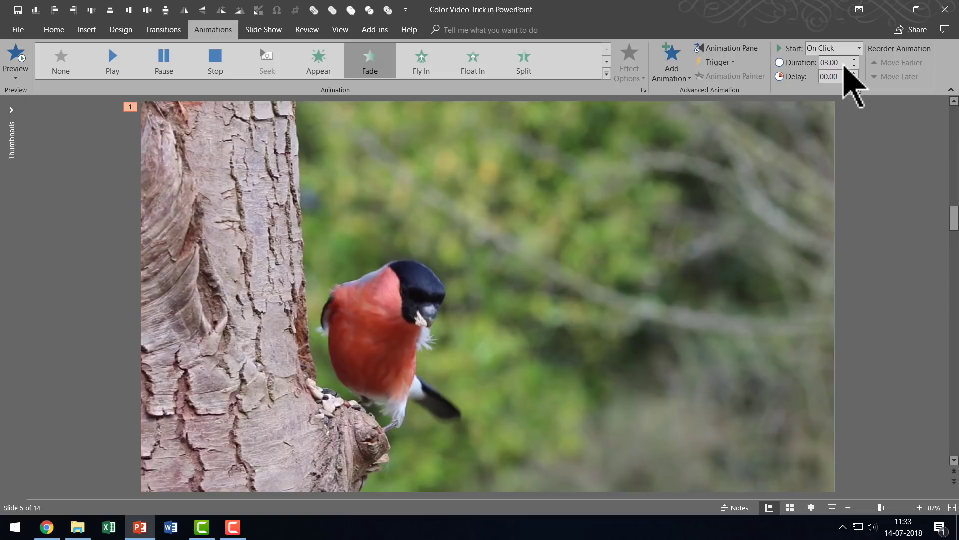
{"action": "left_click", "coordinate": [904, 194]}
{"action": "mouse_move", "coordinate": [464, 280]}
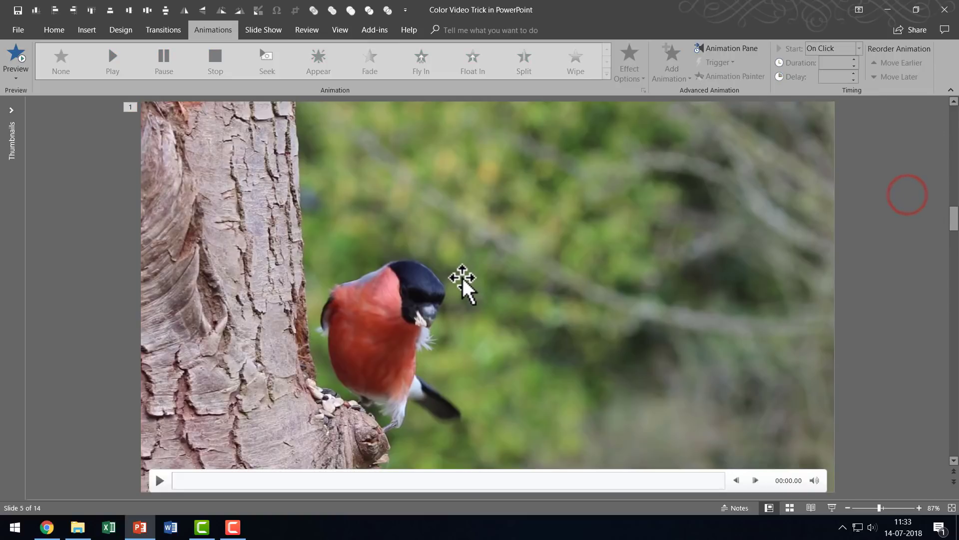
Step: Add a Play media animation to the bullfinch video
{"action": "left_click", "coordinate": [416, 242]}
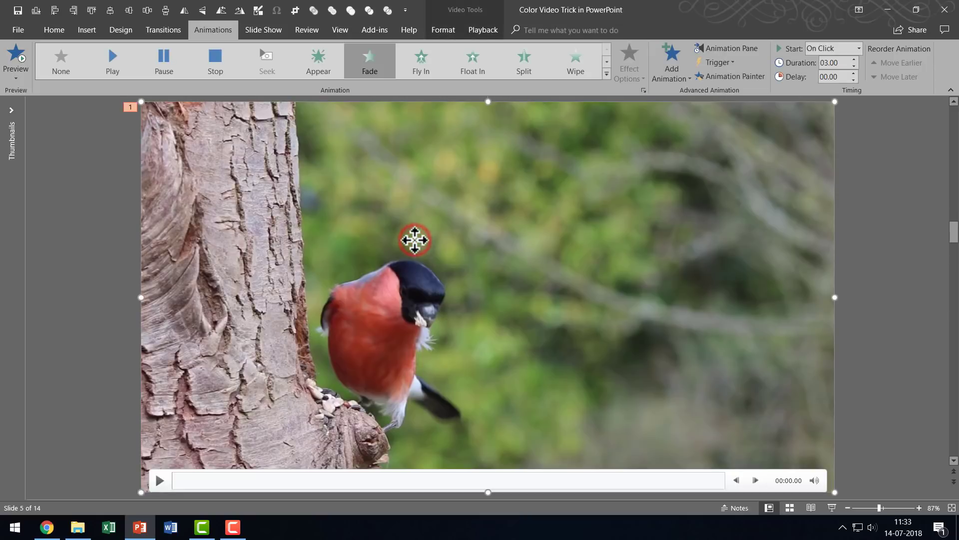
{"action": "left_click", "coordinate": [671, 74]}
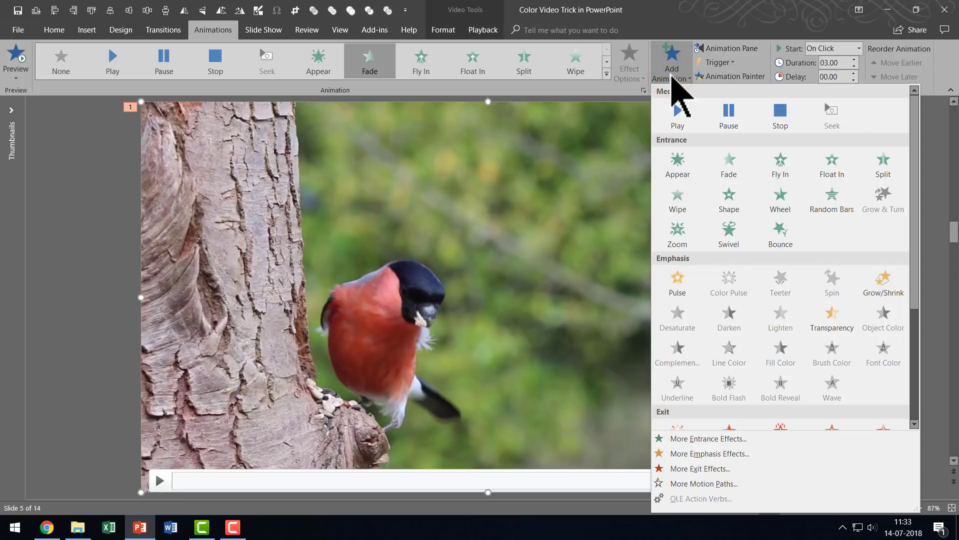
{"action": "left_click", "coordinate": [681, 117]}
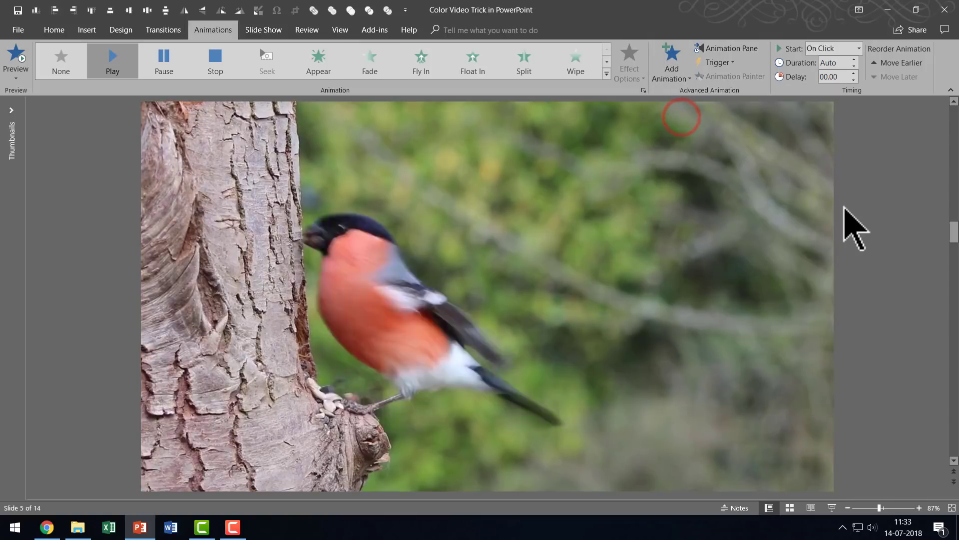
{"action": "left_click", "coordinate": [884, 207]}
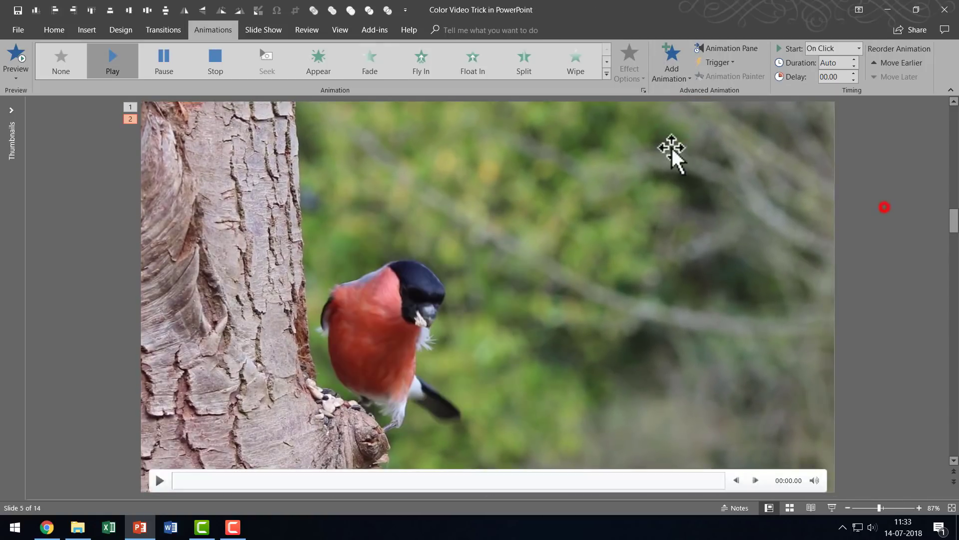
Step: Set the video's Play animation to start After Previous and review it in the Animation Pane
{"action": "left_click", "coordinate": [731, 48]}
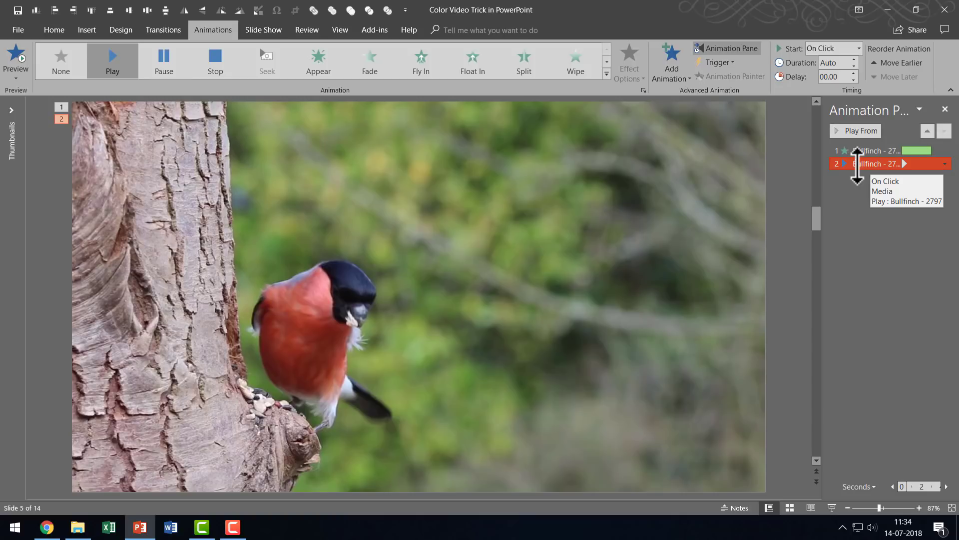
{"action": "left_click", "coordinate": [827, 47]}
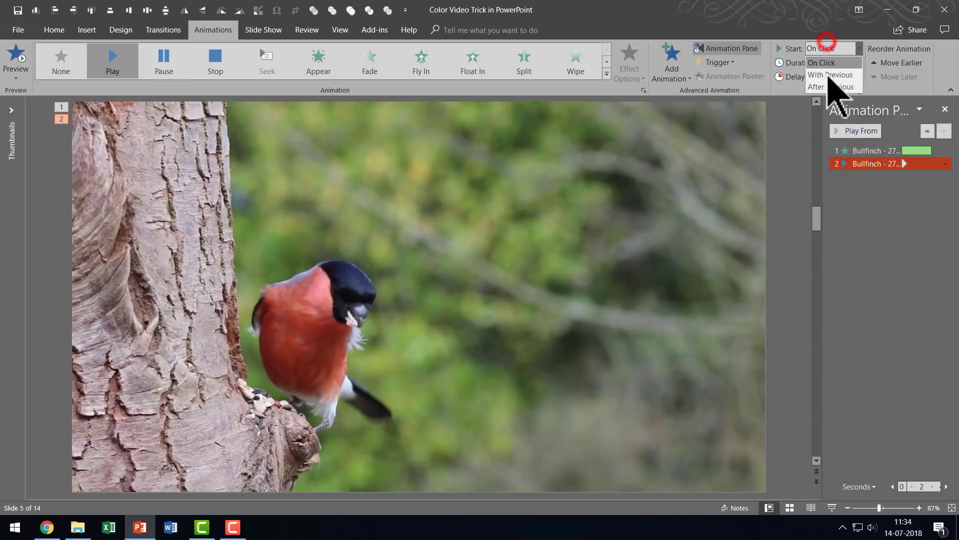
{"action": "left_click", "coordinate": [829, 87]}
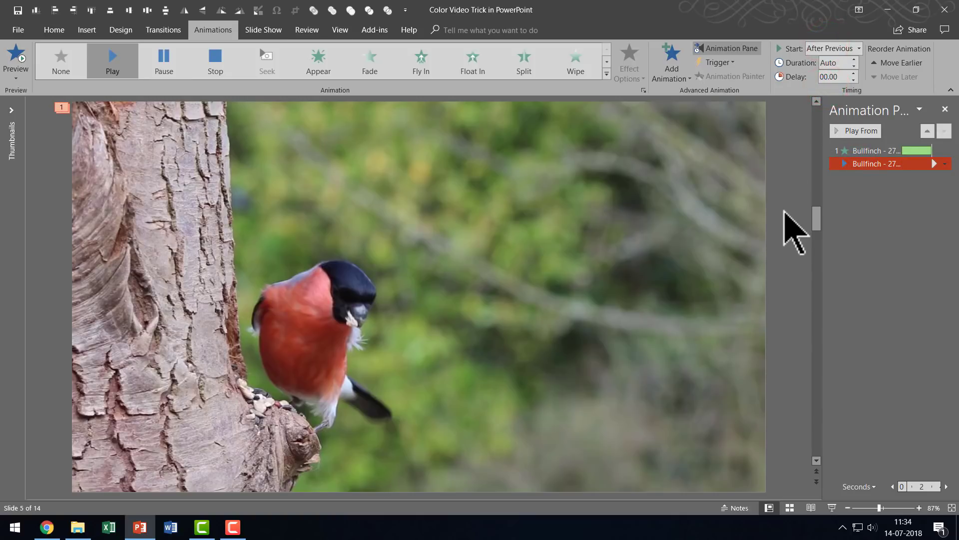
{"action": "mouse_move", "coordinate": [732, 287]}
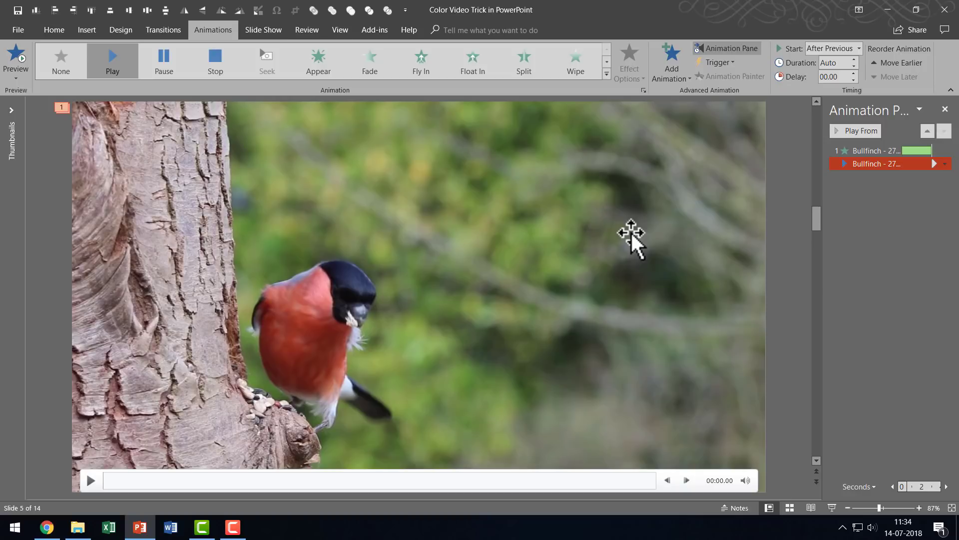
{"action": "left_click", "coordinate": [858, 150]}
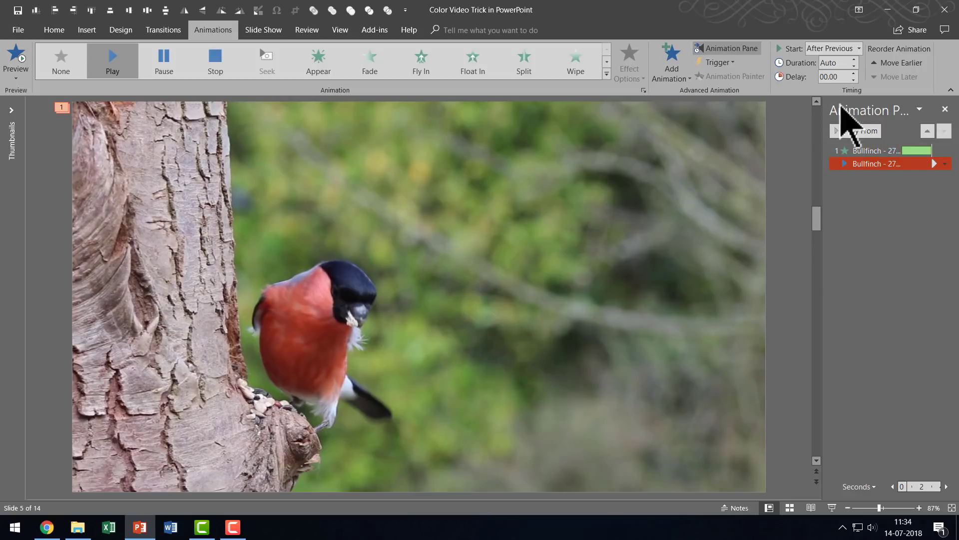
{"action": "mouse_move", "coordinate": [752, 233]}
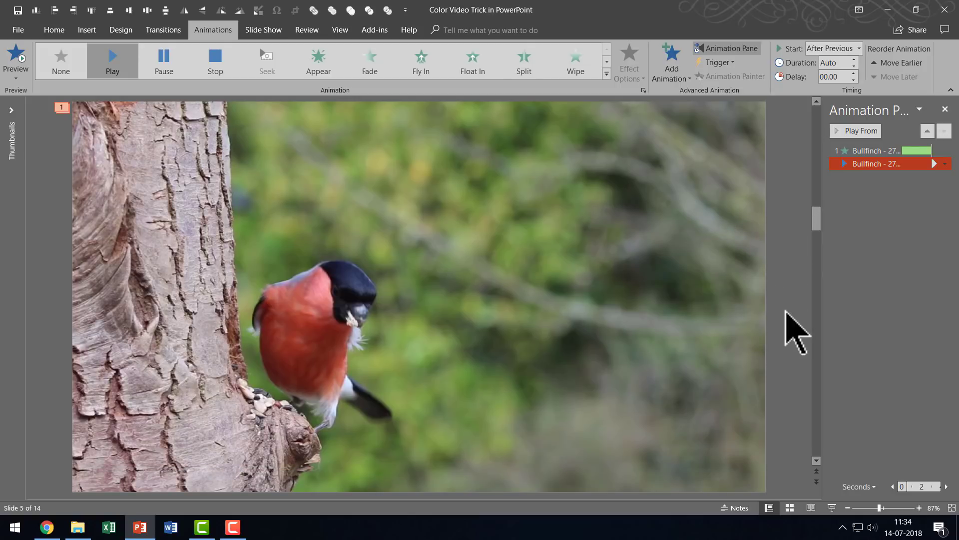
{"action": "left_click", "coordinate": [833, 508]}
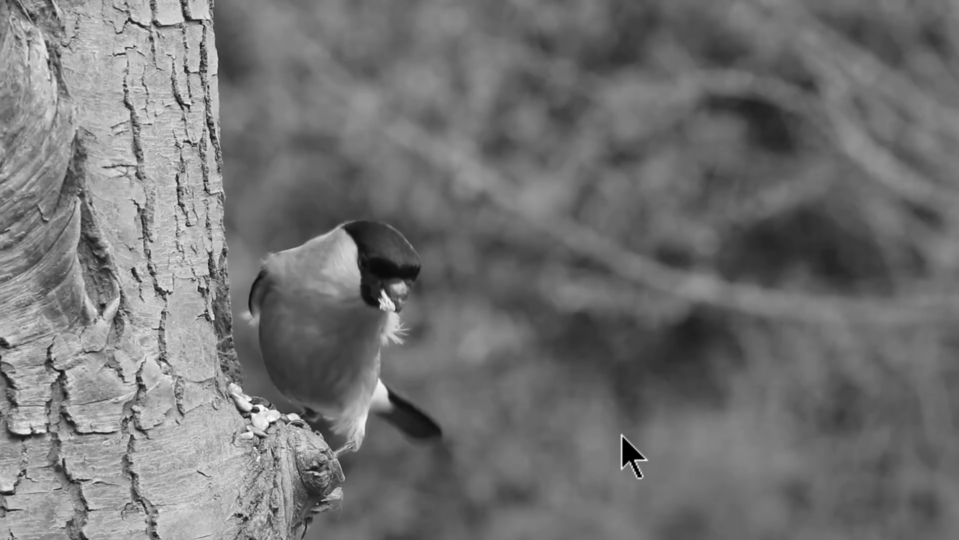
{"action": "key", "text": "ctrl+l"}
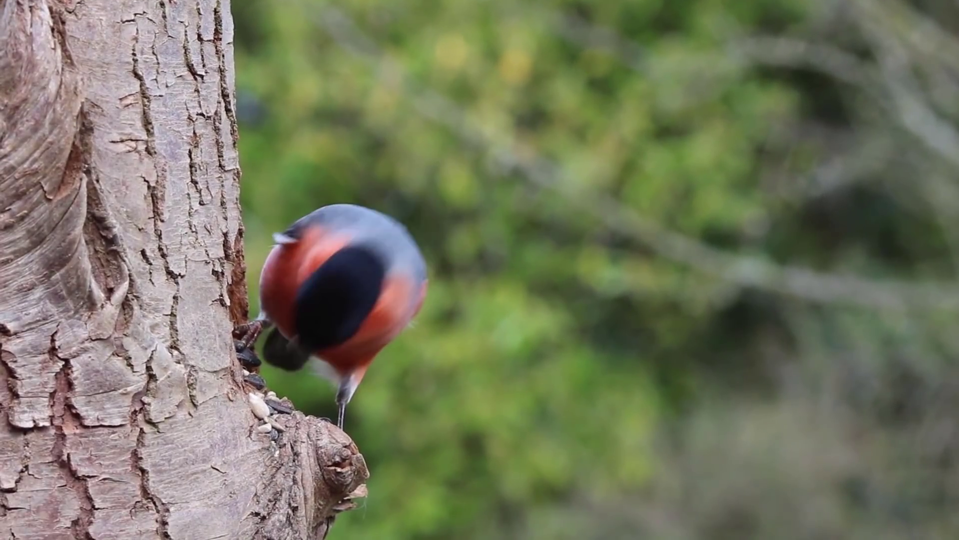
{"action": "key", "text": "Escape"}
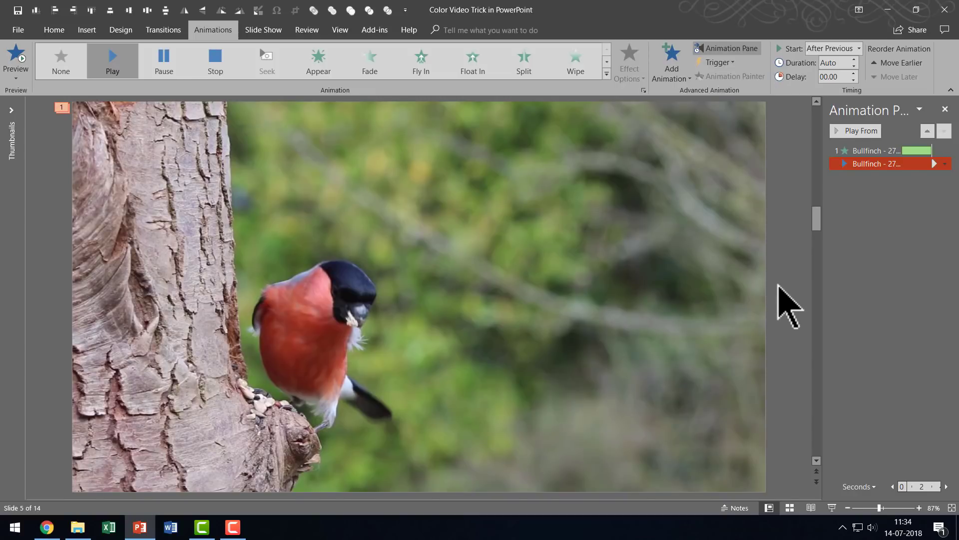
Step: Delete the bullfinch video and select the grayscale picture beneath it
{"action": "mouse_move", "coordinate": [399, 443]}
{"action": "left_click", "coordinate": [447, 242]}
{"action": "key", "text": "Delete"}
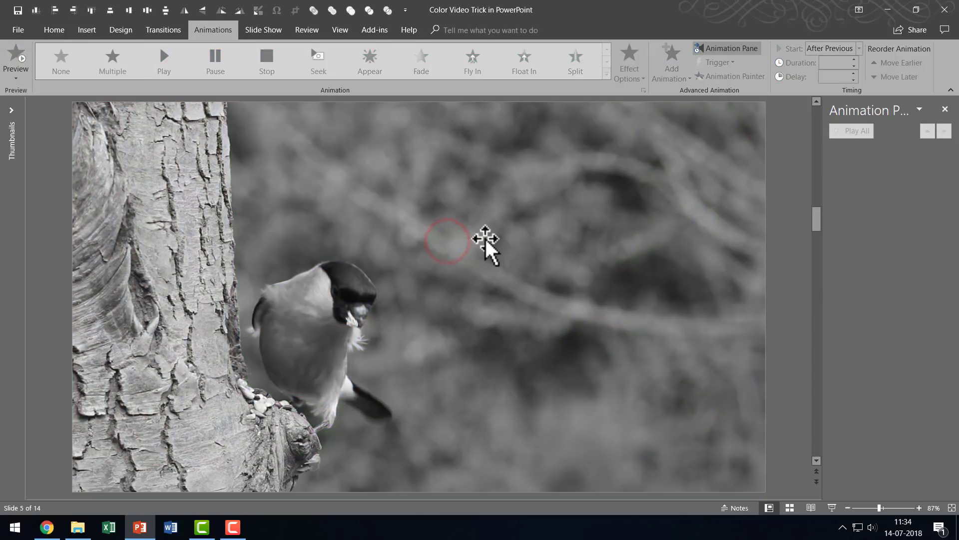
{"action": "left_click", "coordinate": [437, 236]}
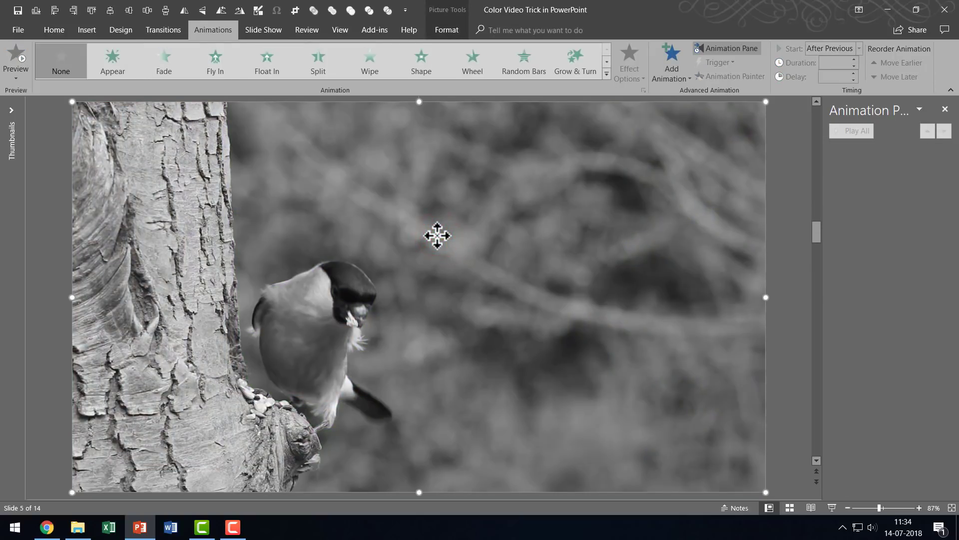
Step: Open Format Picture for the bullfinch picture and close the Animation Pane
{"action": "left_click", "coordinate": [448, 30]}
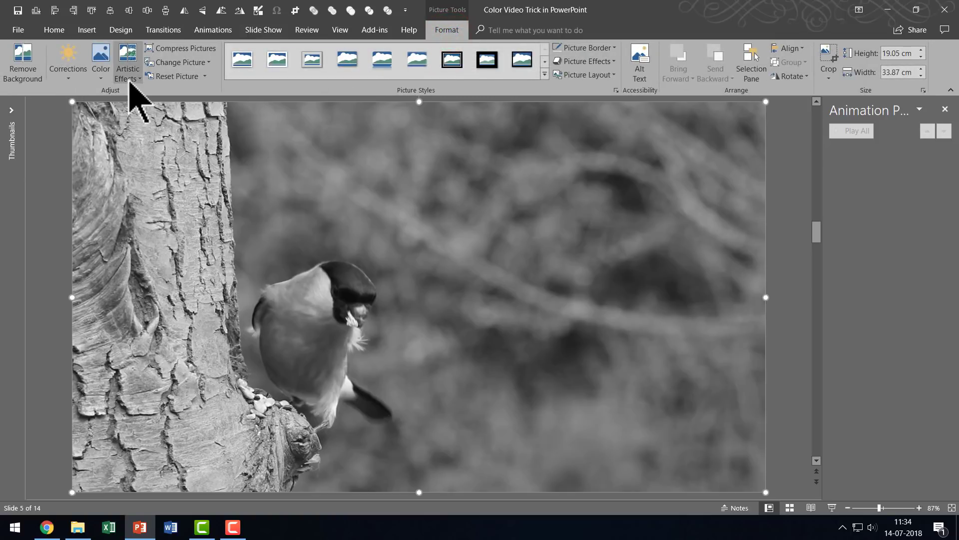
{"action": "right_click", "coordinate": [272, 278]}
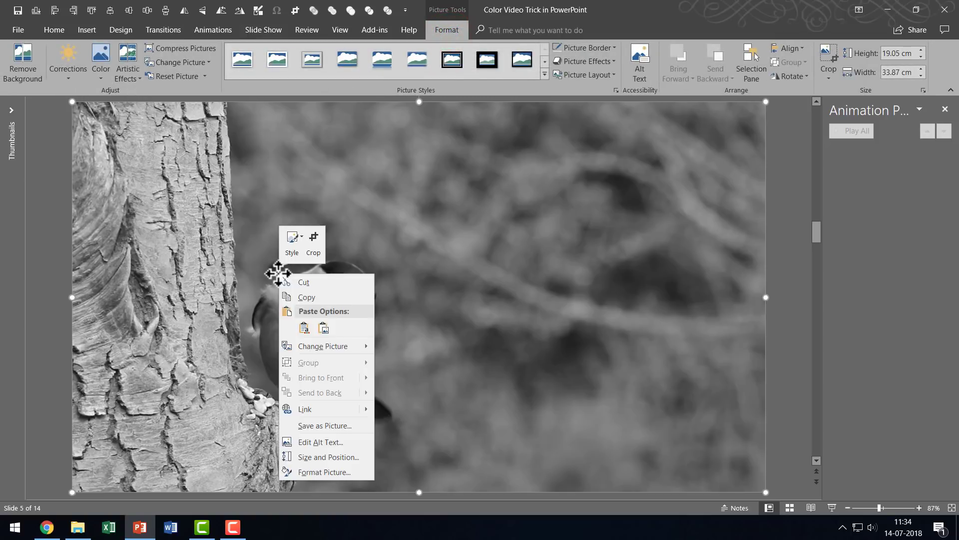
{"action": "left_click", "coordinate": [339, 472]}
{"action": "left_click", "coordinate": [791, 109]}
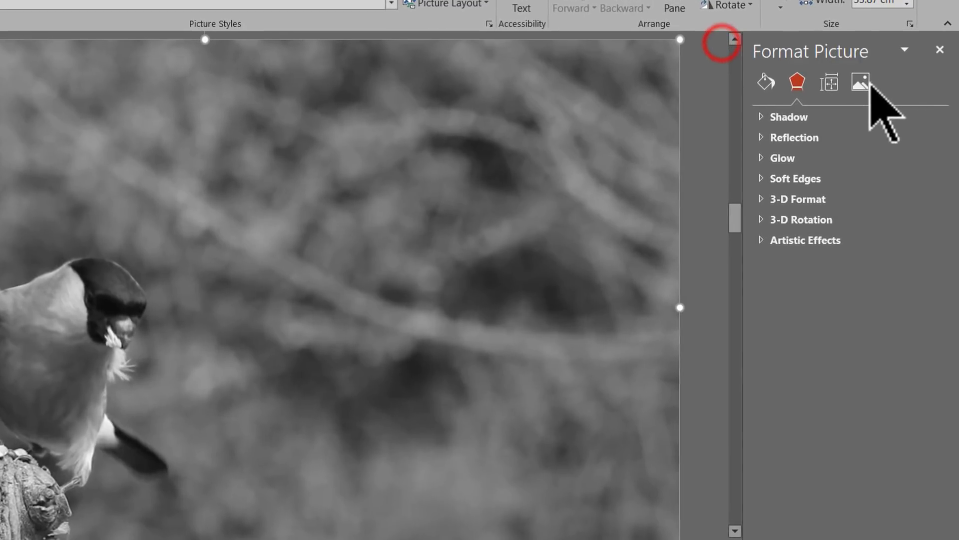
Step: Raise the picture's sharpness to 100%, then open and dismiss the Color options
{"action": "left_click", "coordinate": [860, 83]}
{"action": "left_click", "coordinate": [807, 116]}
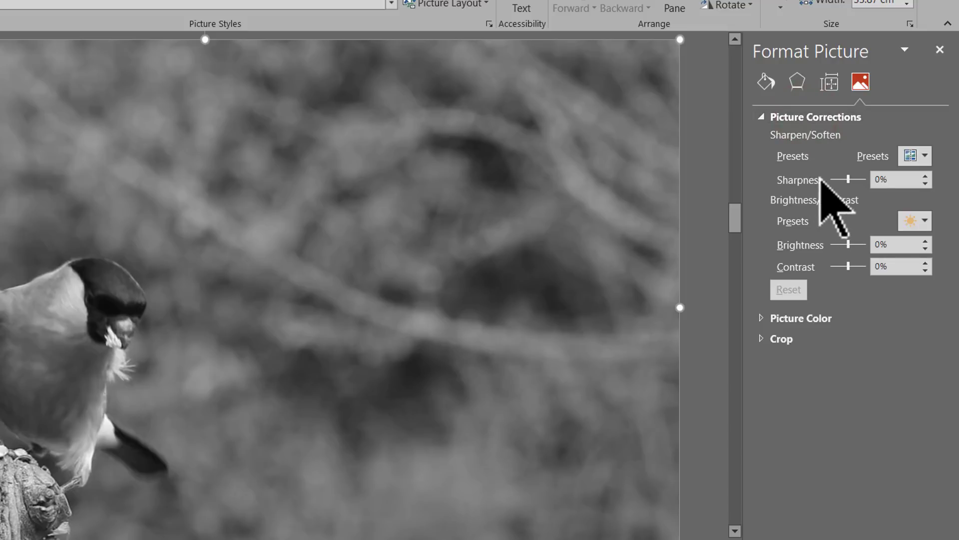
{"action": "left_click_drag", "start_coordinate": [848, 179], "coordinate": [869, 181]}
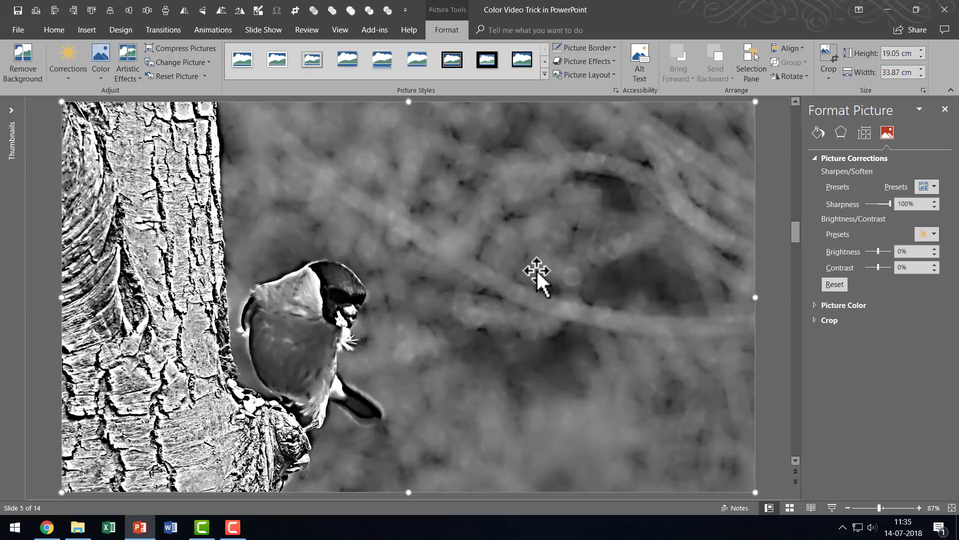
{"action": "left_click", "coordinate": [101, 74]}
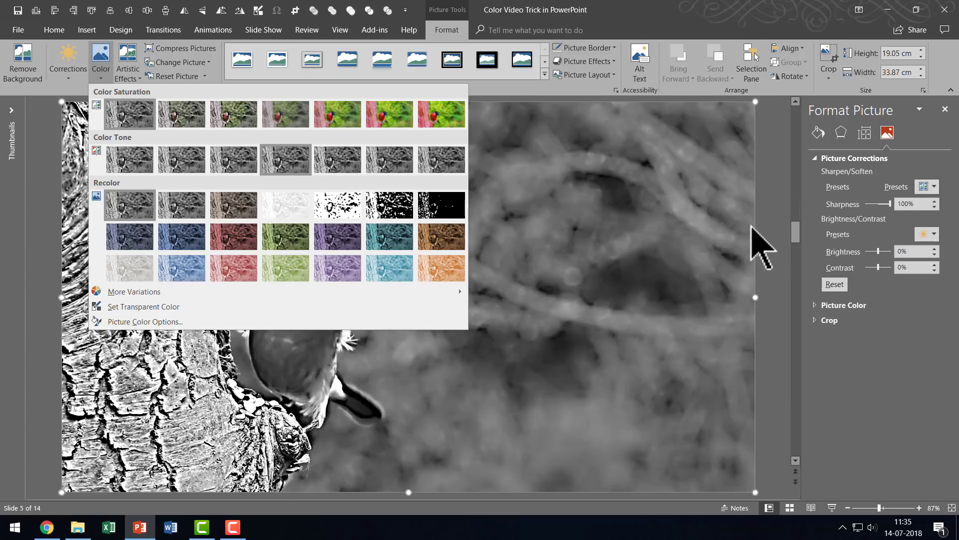
{"action": "left_click", "coordinate": [767, 221]}
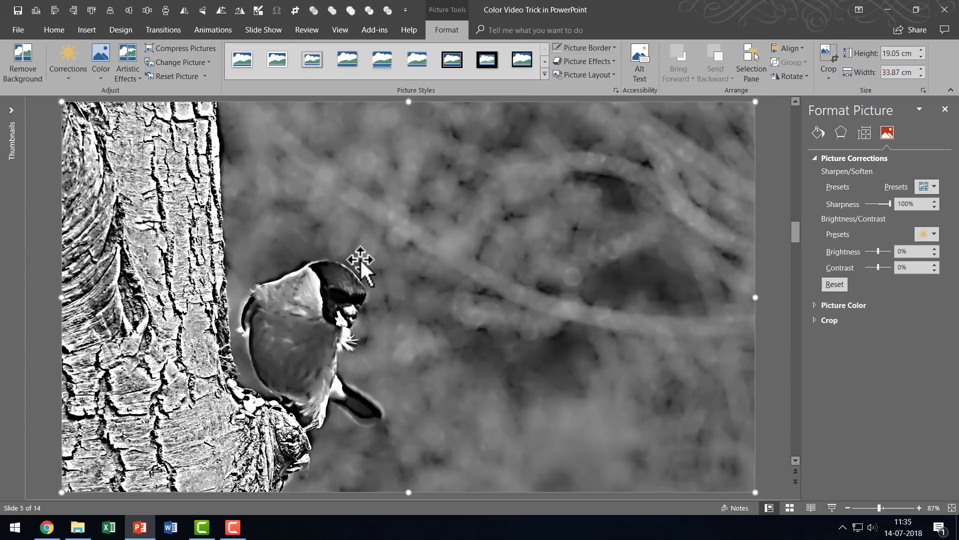
Step: Scroll through the slides to slide 6, the 'Comprehensive All in One PowerPoint Bundle' slide
{"action": "scroll", "coordinate": [419, 268], "scroll_direction": "up", "scroll_amount": 1}
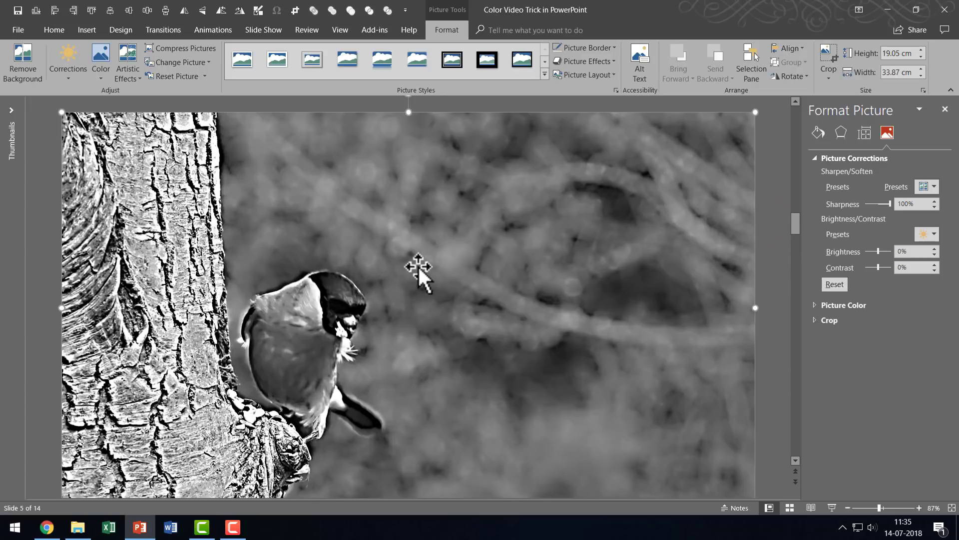
{"action": "scroll", "coordinate": [418, 265], "scroll_direction": "up", "scroll_amount": 5}
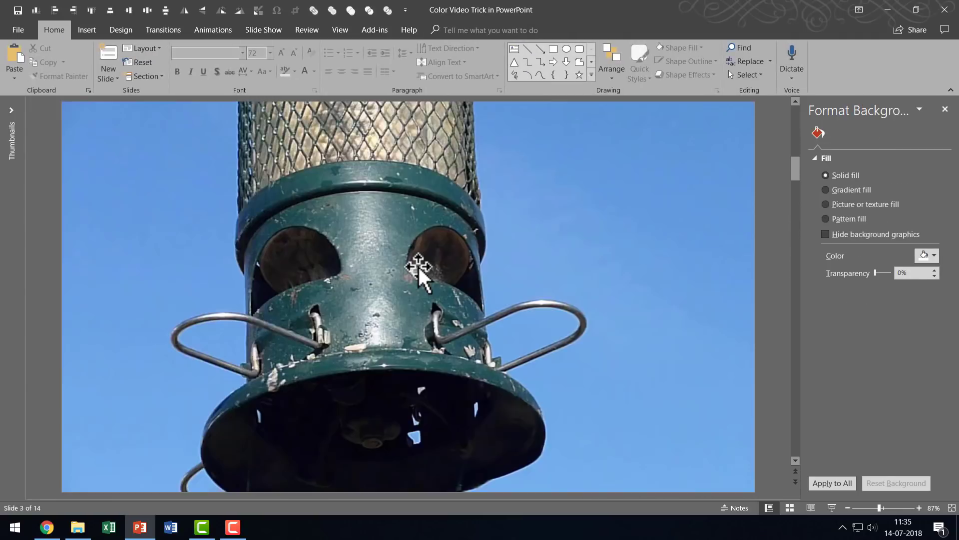
{"action": "mouse_move", "coordinate": [443, 242]}
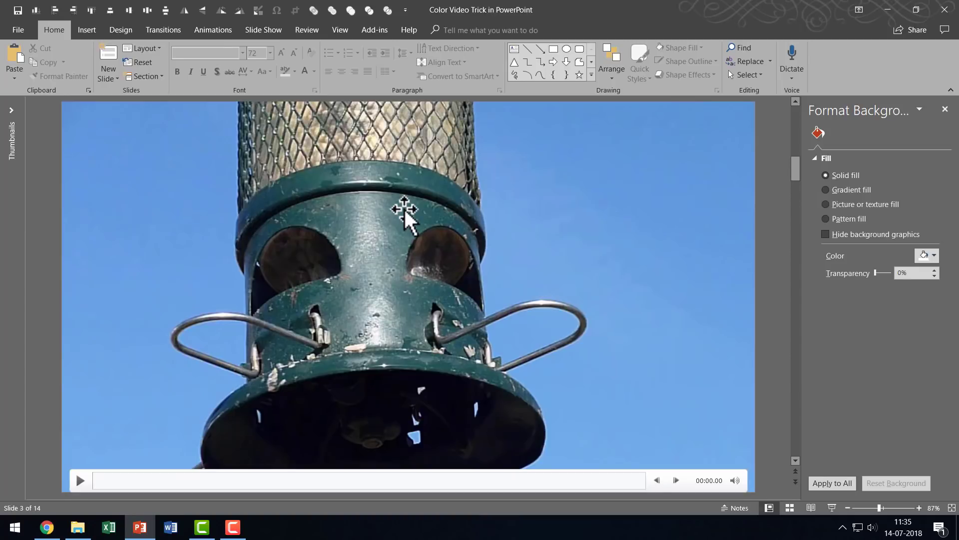
{"action": "left_click", "coordinate": [781, 194]}
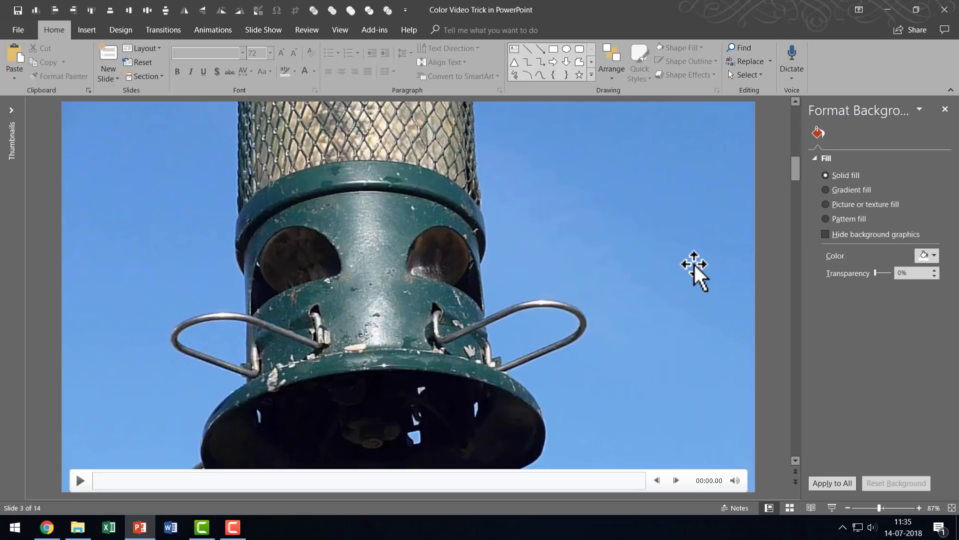
{"action": "scroll", "coordinate": [694, 265], "scroll_direction": "down", "scroll_amount": 1}
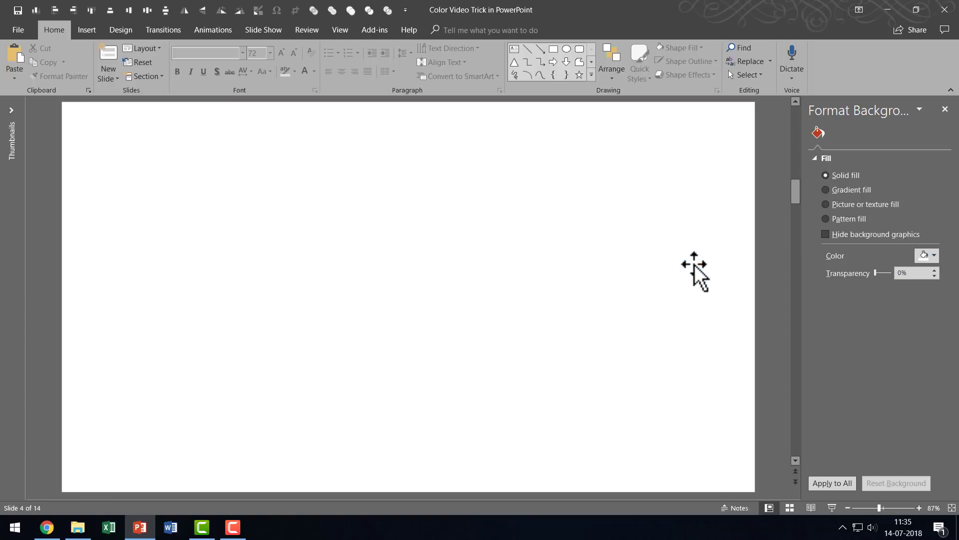
{"action": "scroll", "coordinate": [694, 270], "scroll_direction": "down", "scroll_amount": 1}
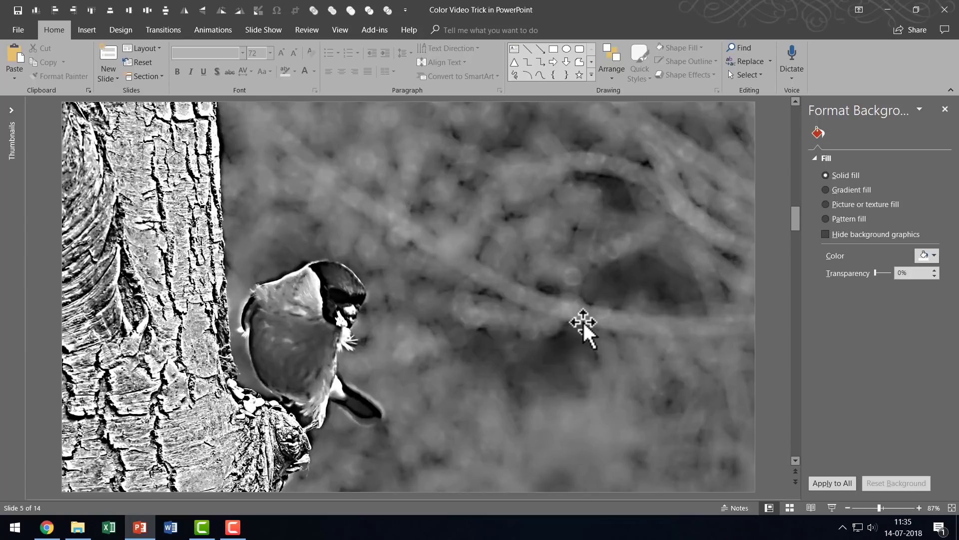
{"action": "scroll", "coordinate": [583, 321], "scroll_direction": "down", "scroll_amount": 1}
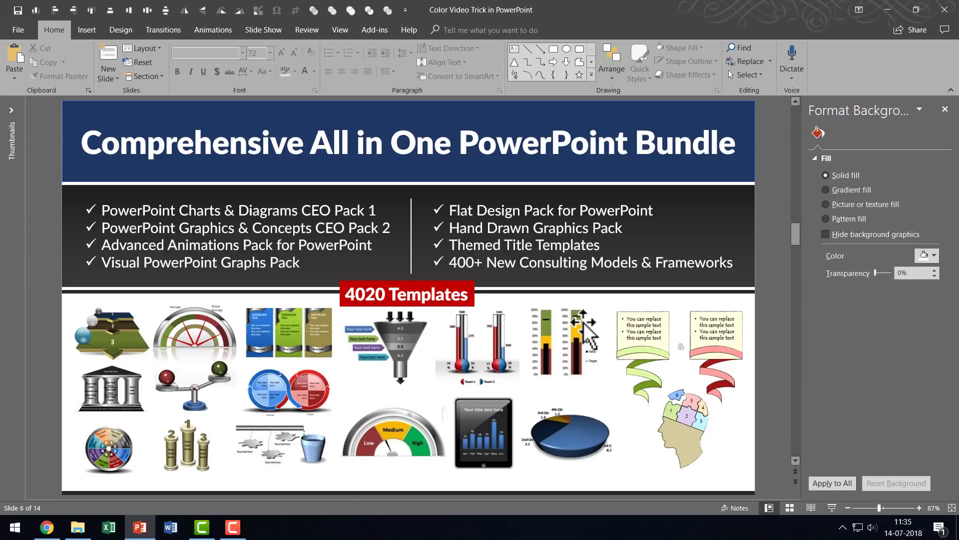